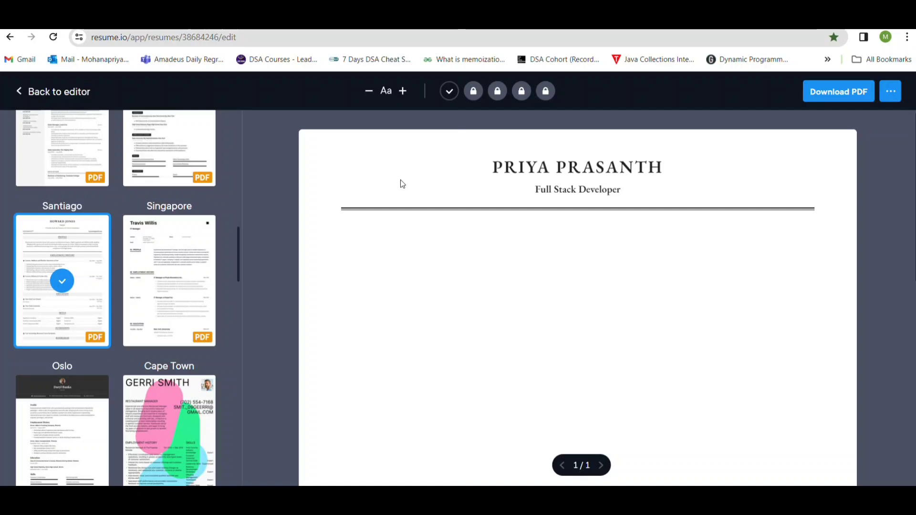
# Look through the resume templates in the gallery and return to the resume editor.
pyautogui.scroll(1, 163, 262)
pyautogui.scroll(3, 163, 262)
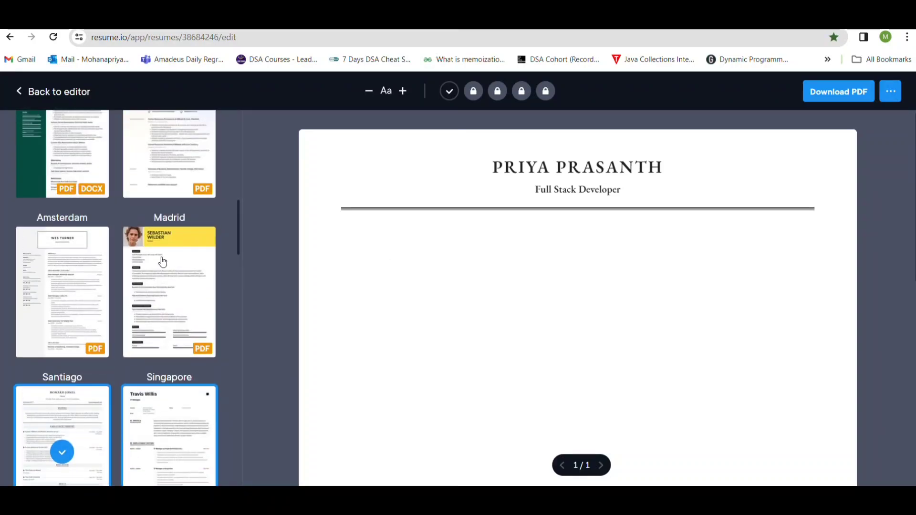
pyautogui.scroll(4, 163, 267)
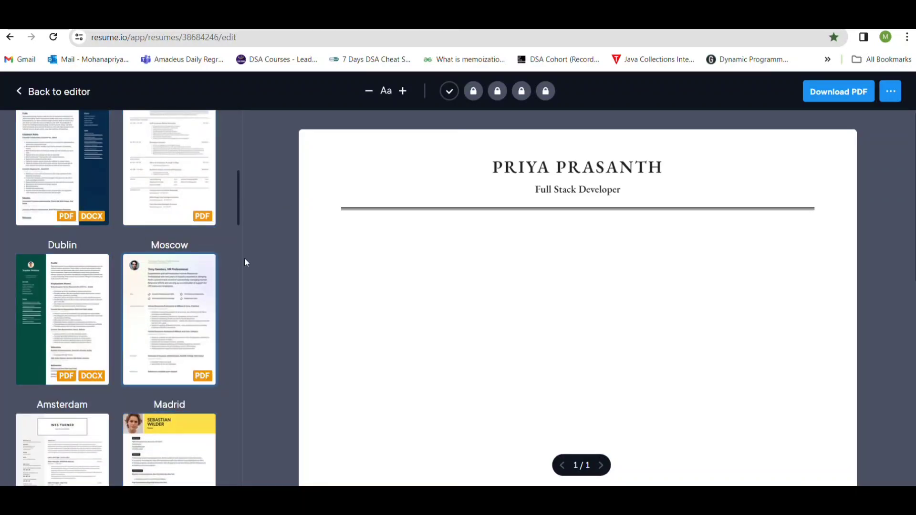
pyautogui.scroll(6, 185, 234)
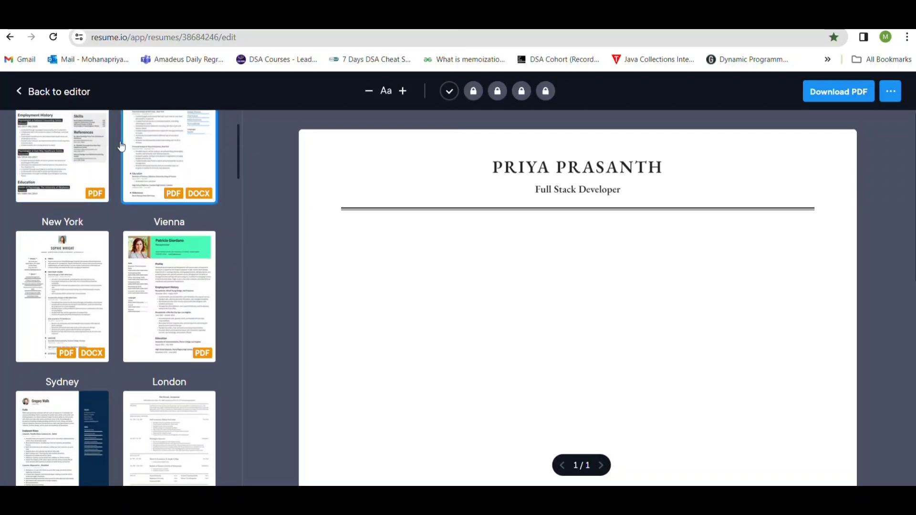
pyautogui.scroll(1, 154, 194)
pyautogui.scroll(1, 154, 193)
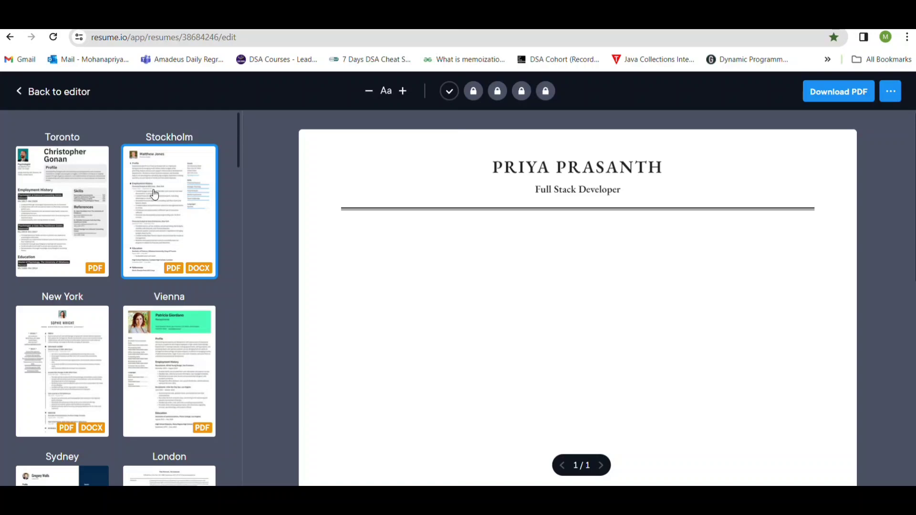
pyautogui.scroll(-10, 154, 194)
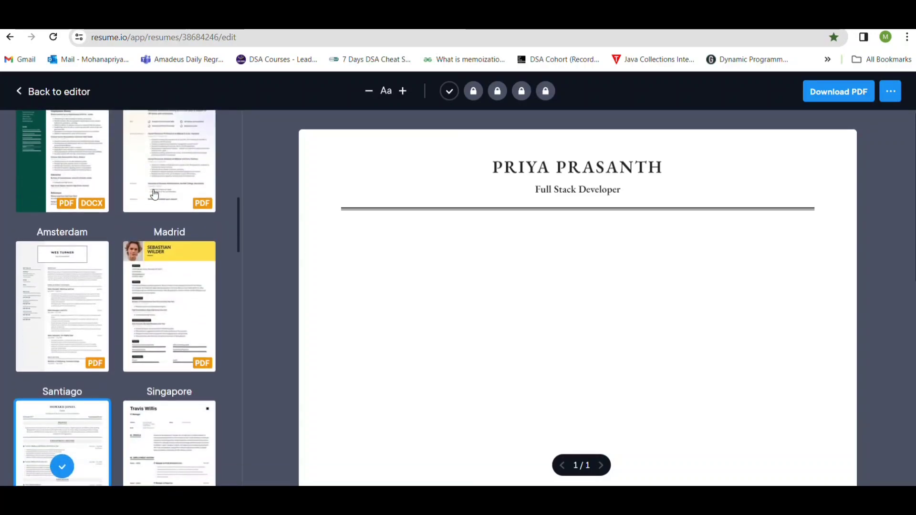
pyautogui.scroll(-4, 154, 194)
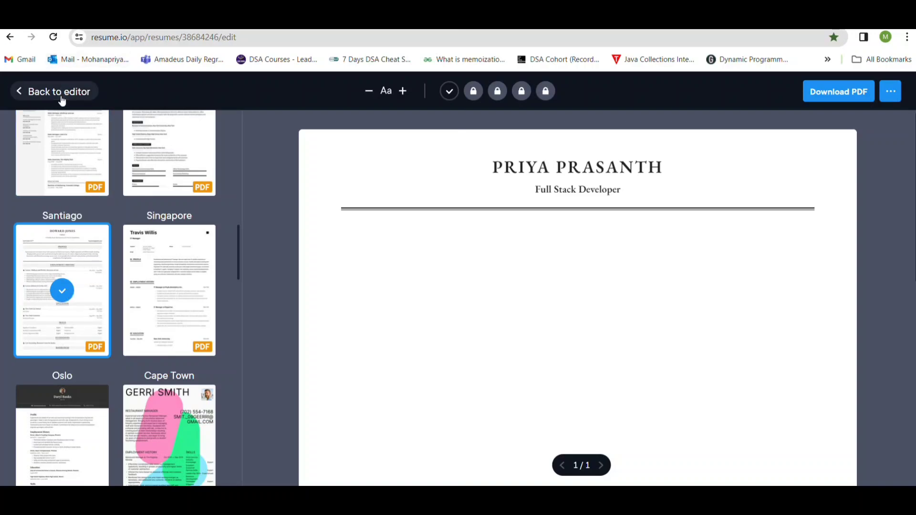
pyautogui.click(22, 93)
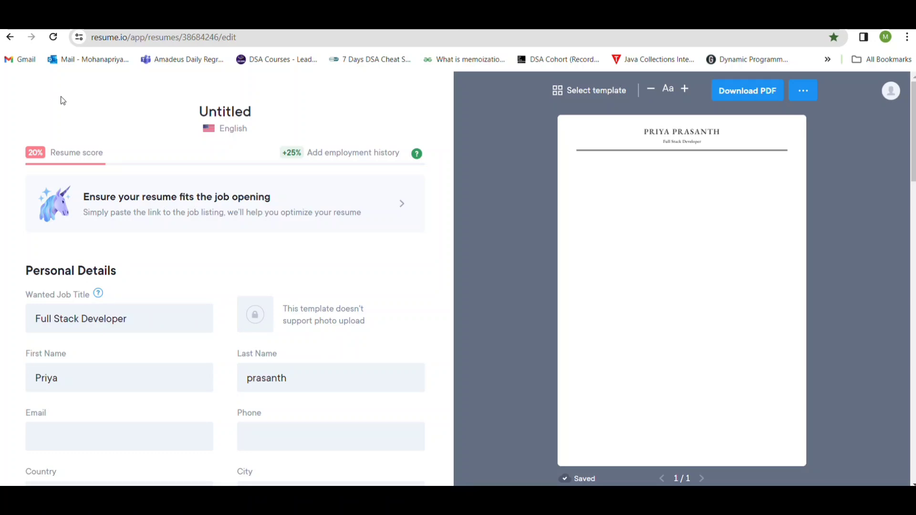
# Fill in the email address and phone number in the resume's personal details.
pyautogui.scroll(-2, 185, 360)
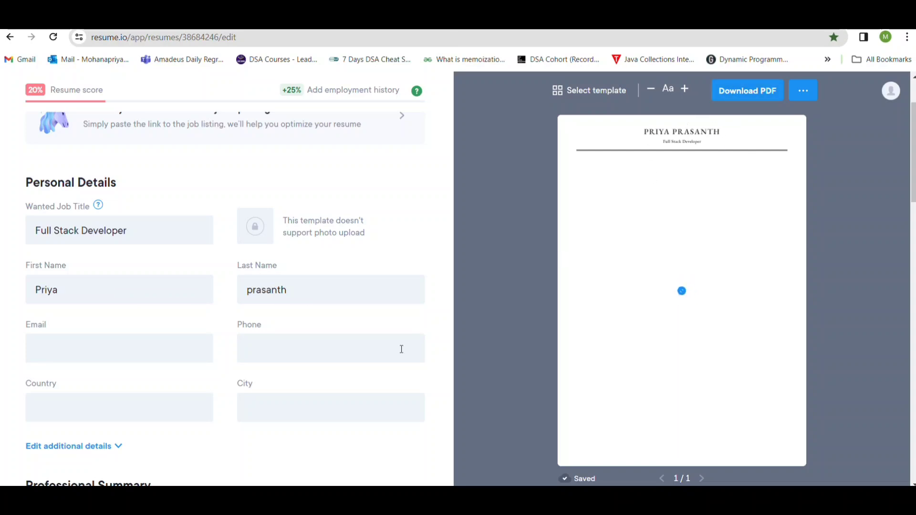
pyautogui.click(173, 347)
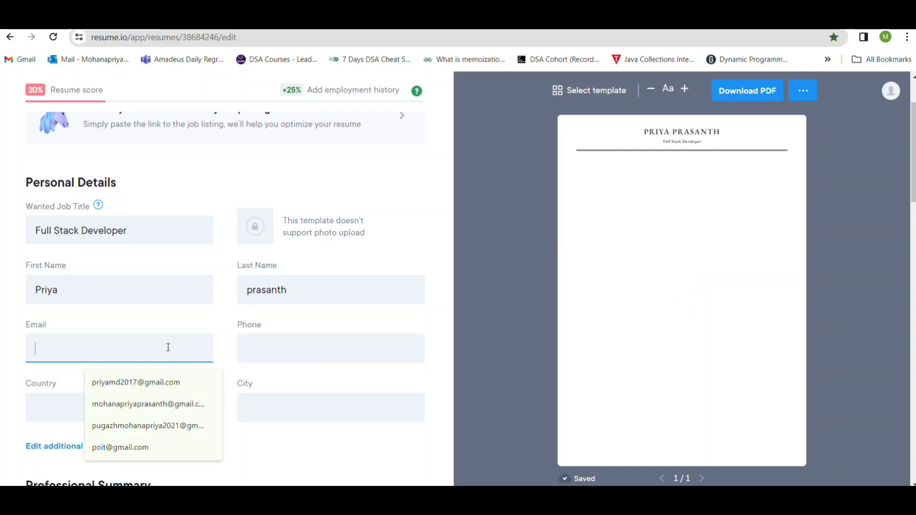
pyautogui.click(121, 452)
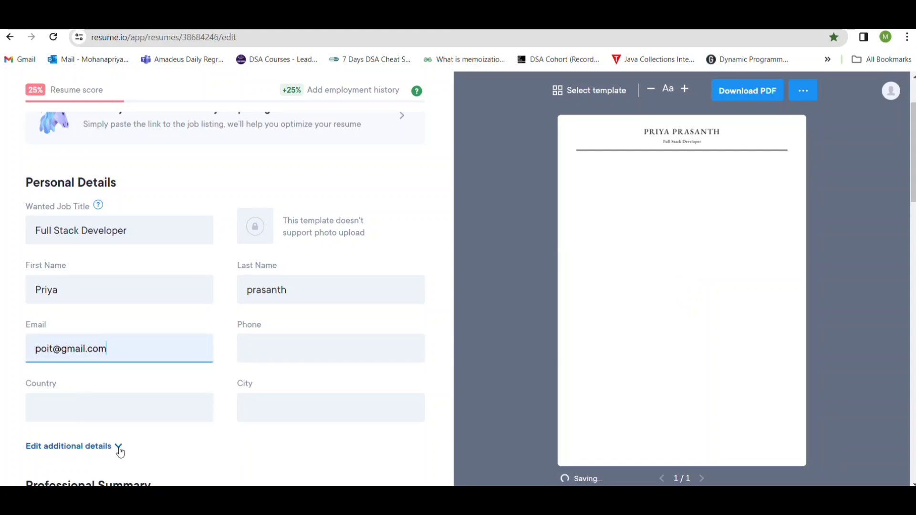
pyautogui.click(281, 358)
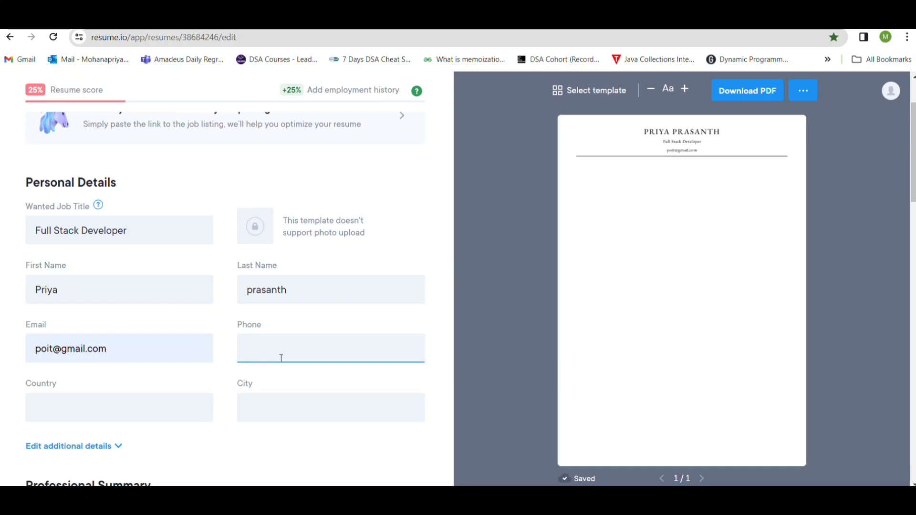
# Set the country to India and the city to Bangalore in the personal details.
pyautogui.click(159, 419)
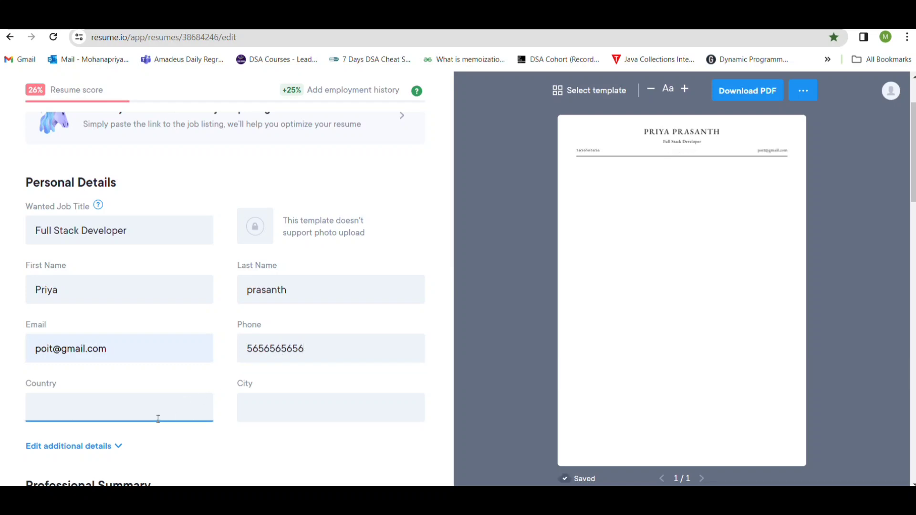
pyautogui.write('India')
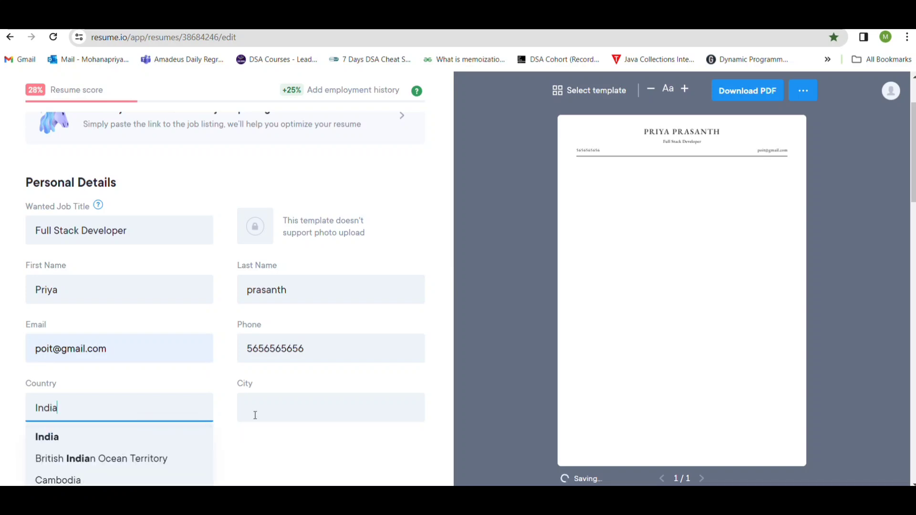
pyautogui.click(268, 407)
pyautogui.write('Bang')
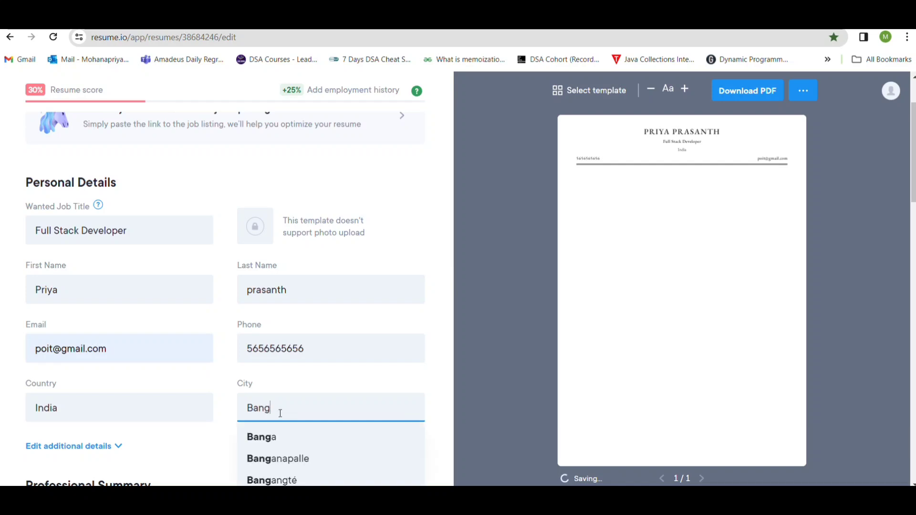
pyautogui.write('alore')
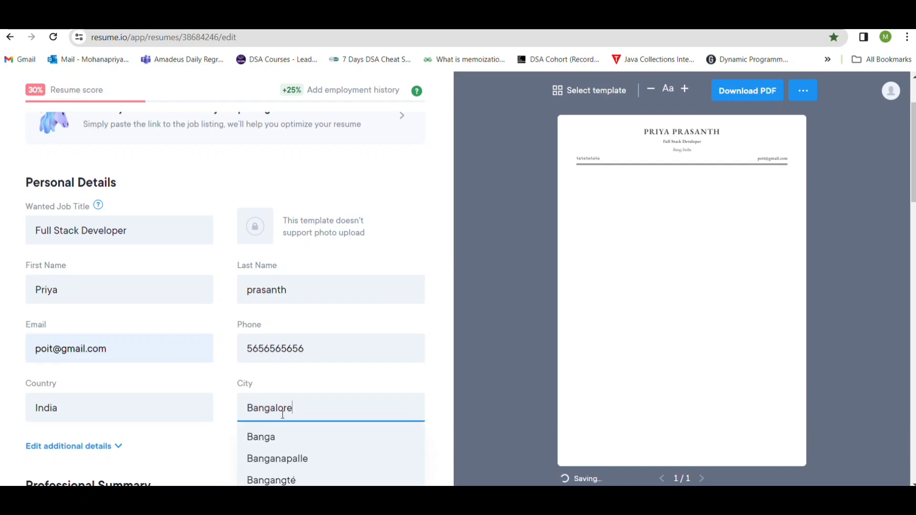
pyautogui.scroll(-4, 282, 414)
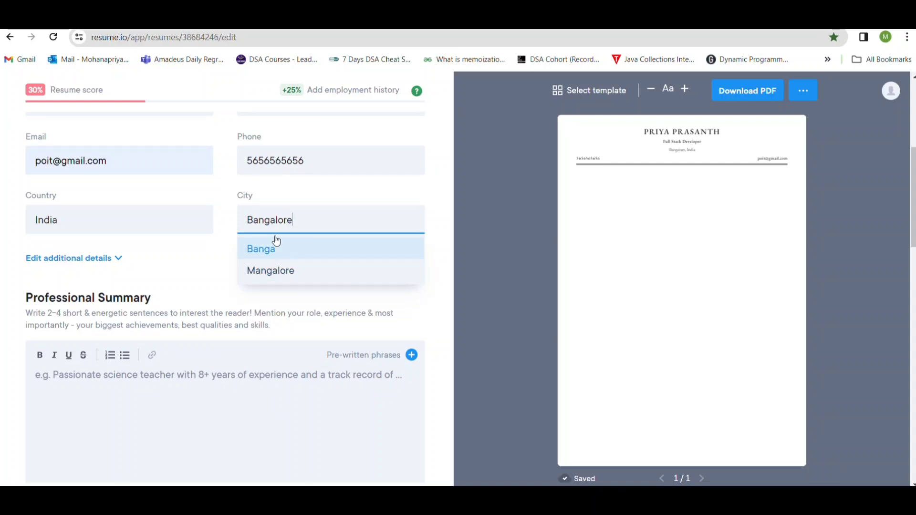
pyautogui.click(189, 219)
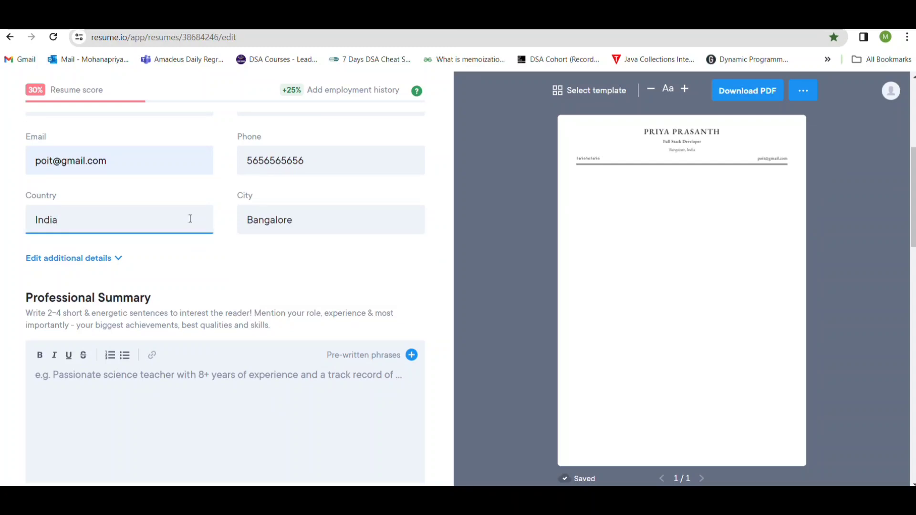
pyautogui.click(306, 255)
# Write the professional summary "I am working as a java developer for more than 3 years.".
pyautogui.scroll(-2, 305, 253)
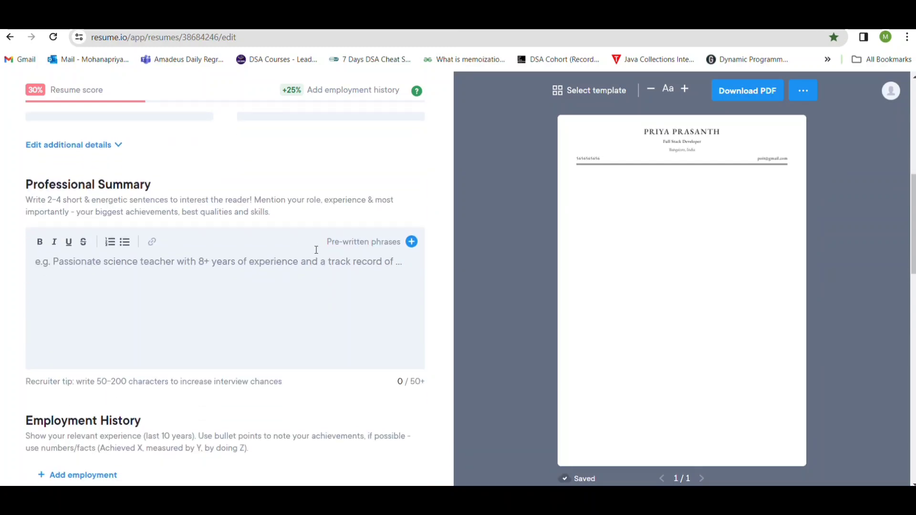
pyautogui.moveTo(677, 186)
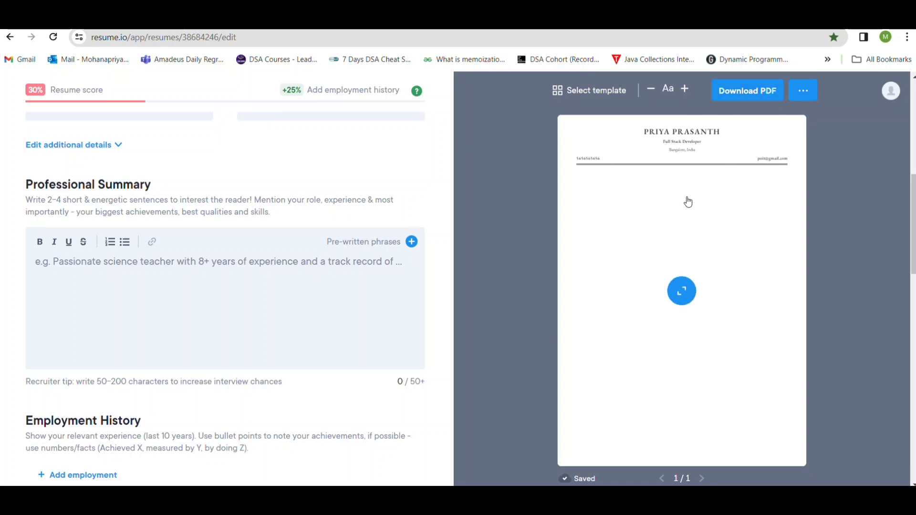
pyautogui.scroll(-1, 228, 243)
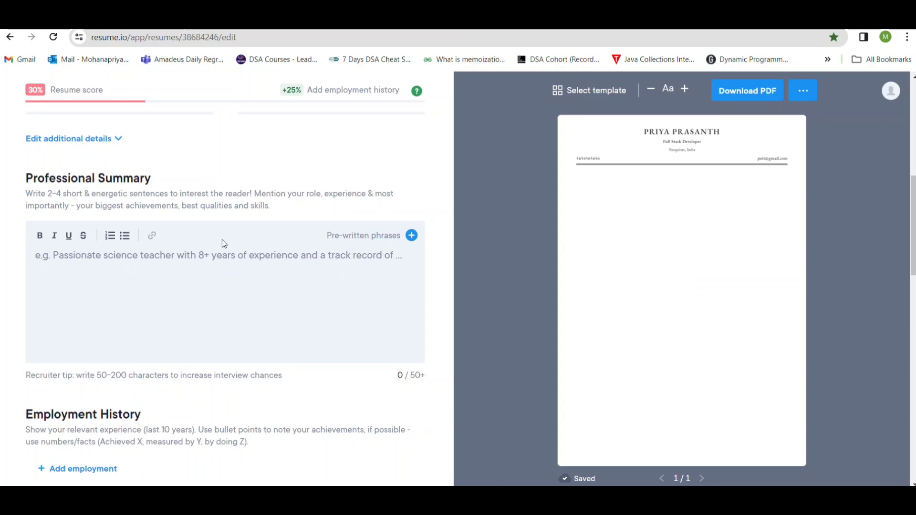
pyautogui.click(173, 255)
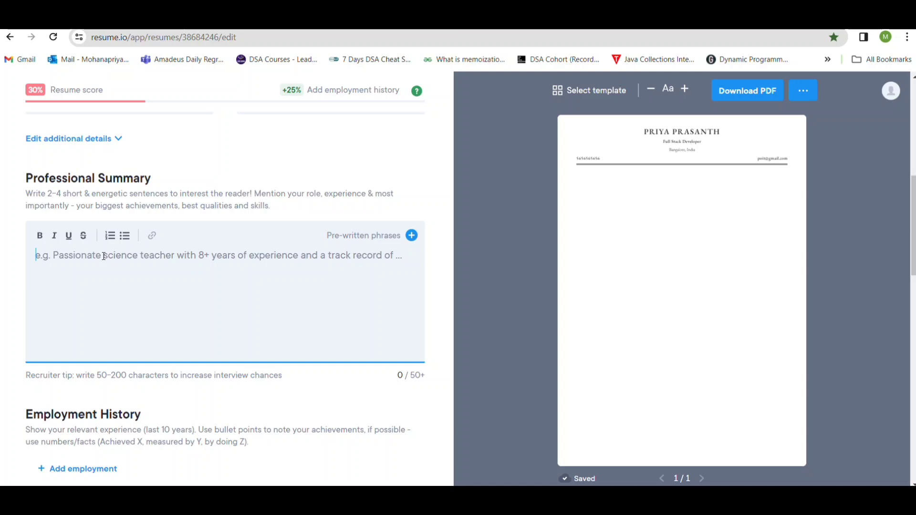
pyautogui.write('I am ')
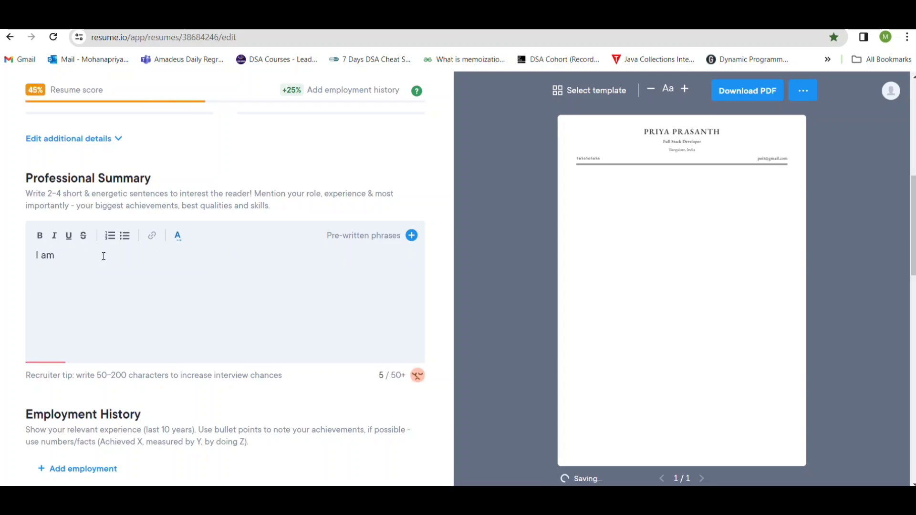
pyautogui.write('working as')
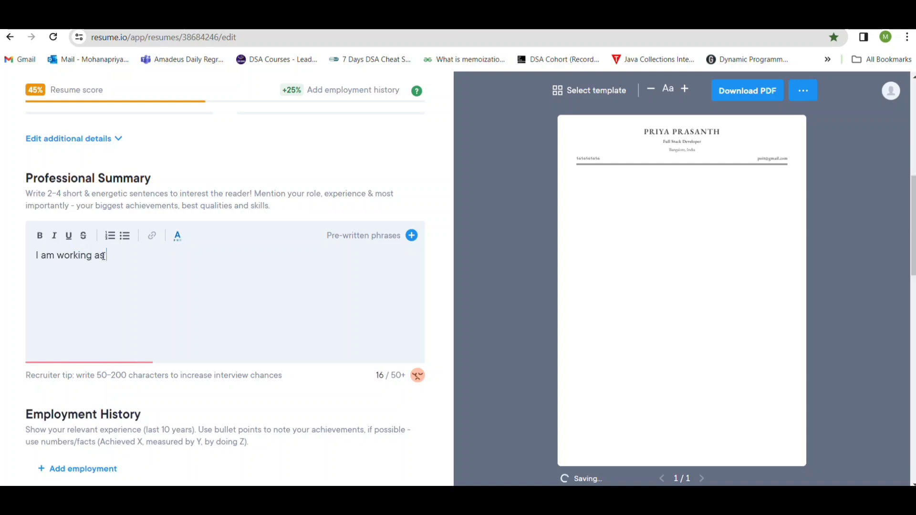
pyautogui.write(' a java develop')
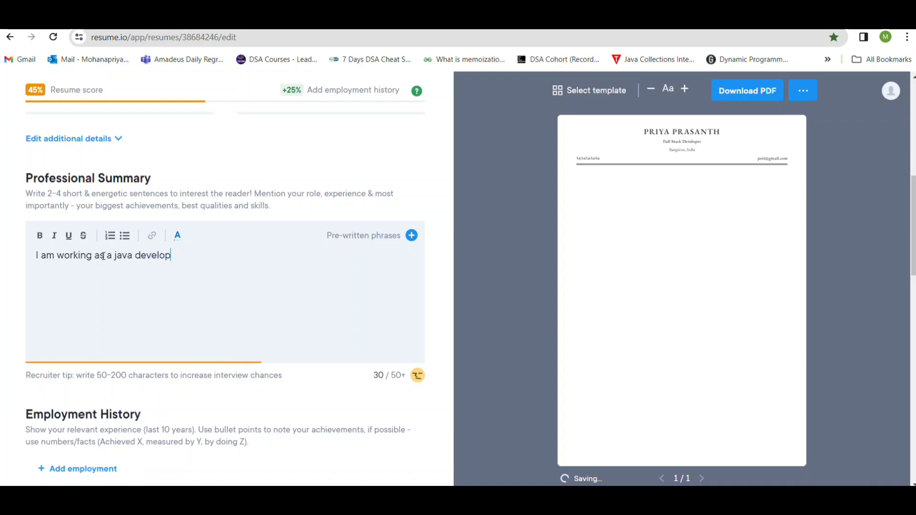
pyautogui.write('er for more than ')
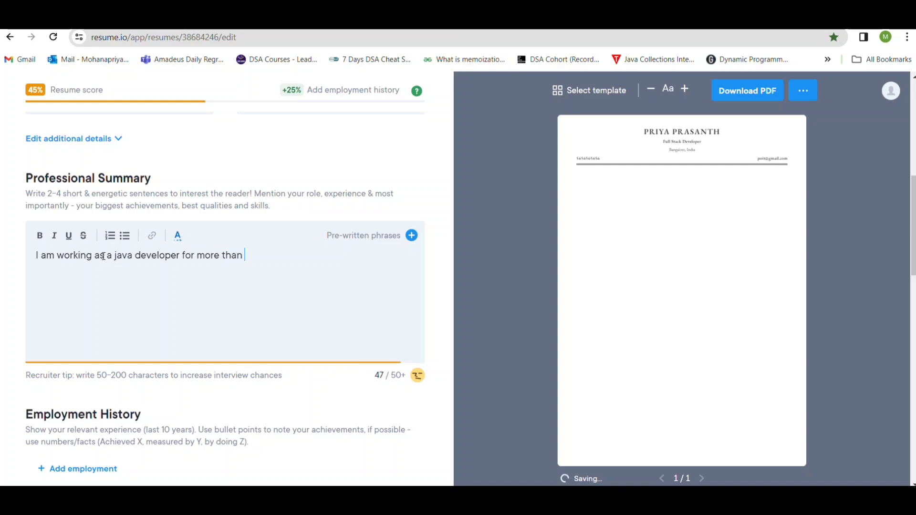
pyautogui.write('3 years')
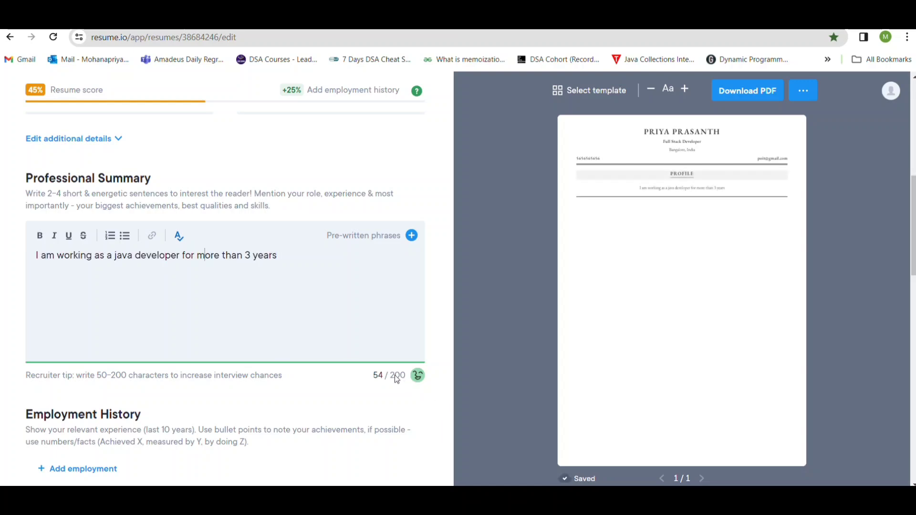
pyautogui.click(285, 253)
pyautogui.write('.')
# Add an employment history entry with the job title Java Developer and the employer IBM.
pyautogui.scroll(-2, 302, 317)
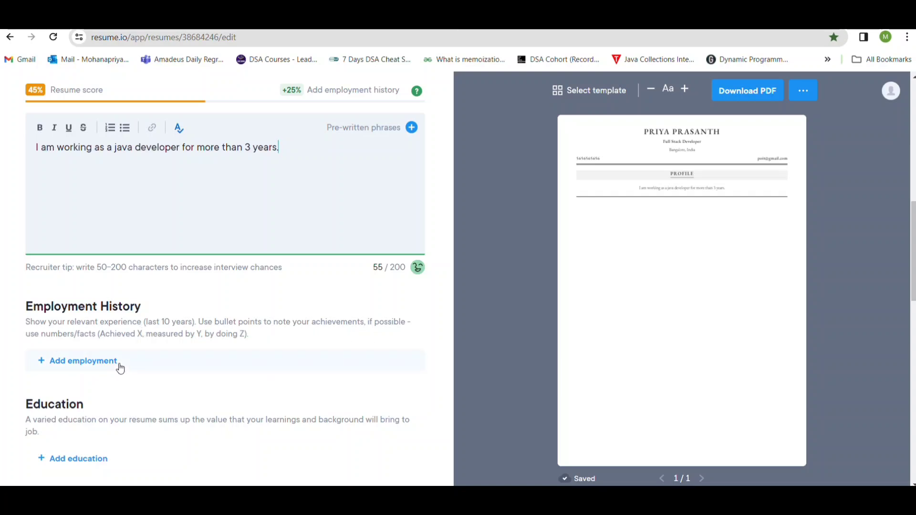
pyautogui.click(94, 367)
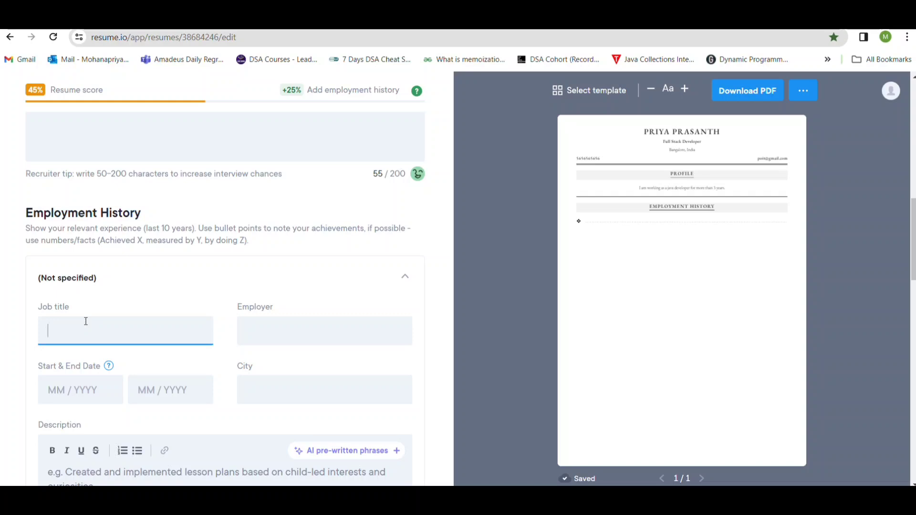
pyautogui.scroll(-2, 227, 321)
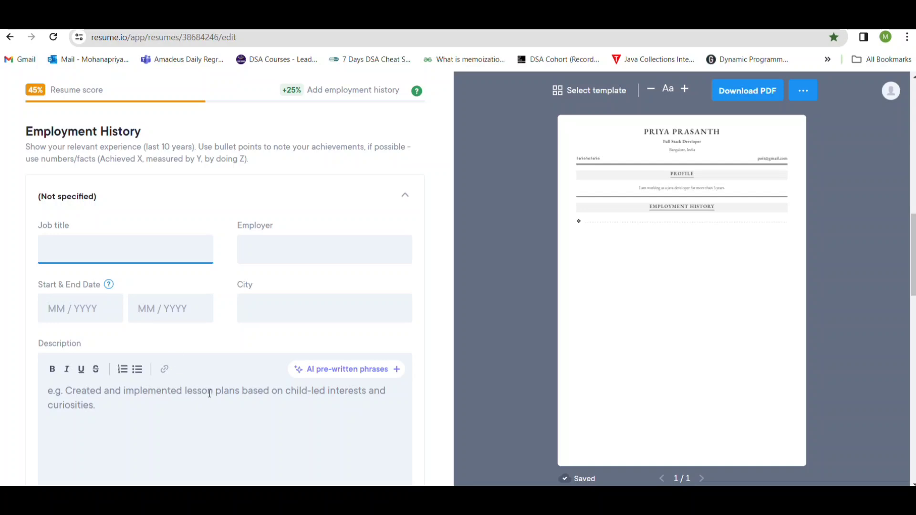
pyautogui.scroll(-2, 210, 394)
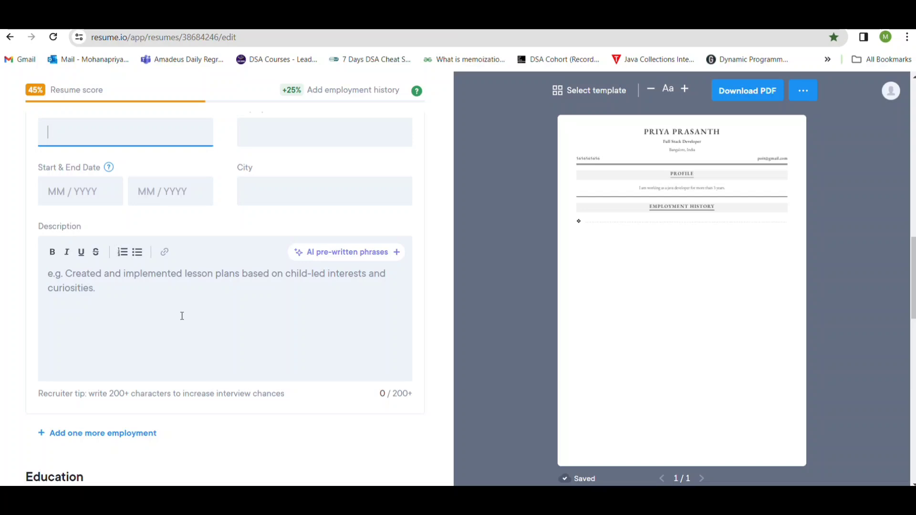
pyautogui.scroll(2, 143, 297)
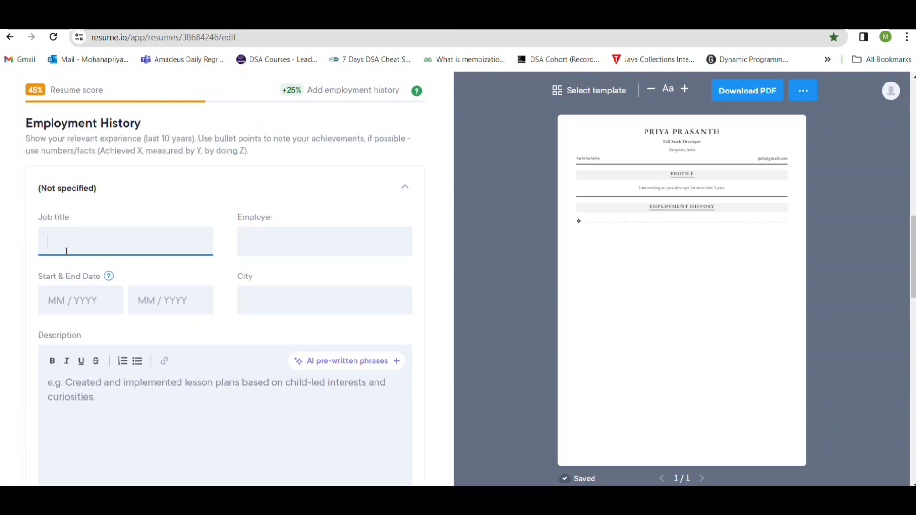
pyautogui.write('J')
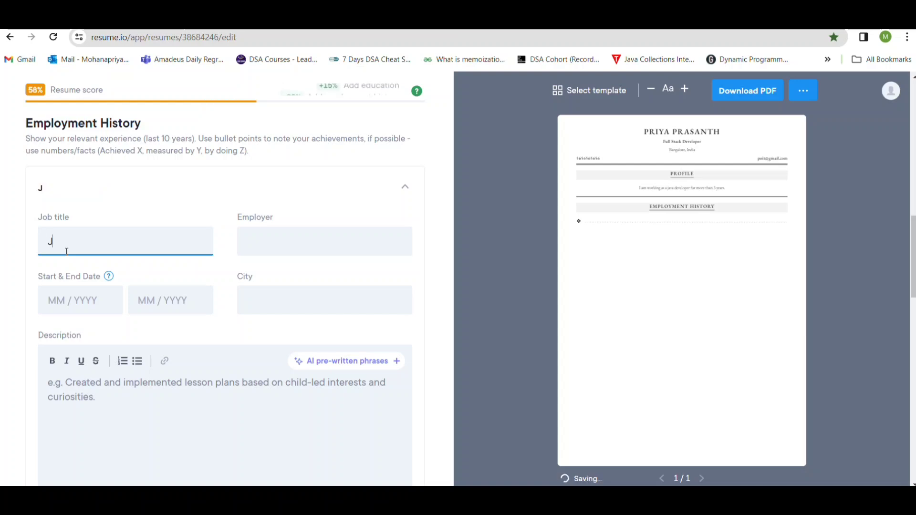
pyautogui.write('ava Developer')
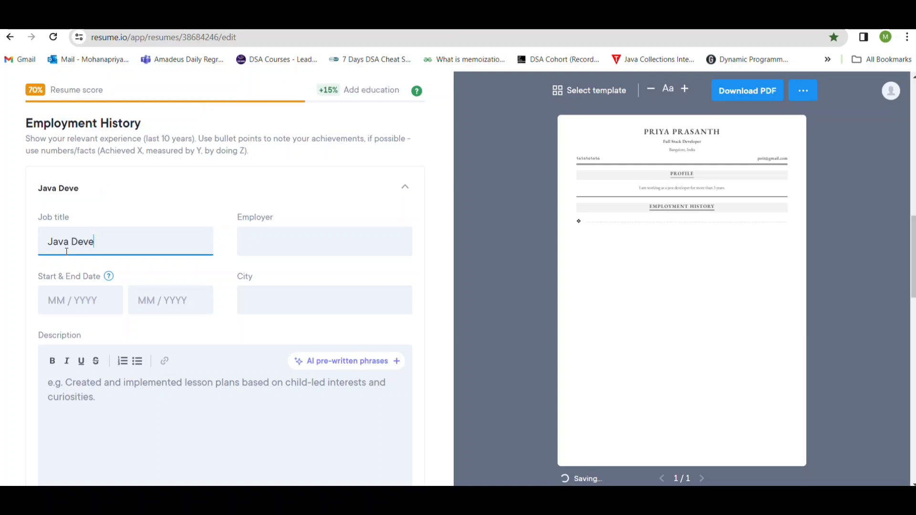
pyautogui.click(276, 244)
pyautogui.write('IBM')
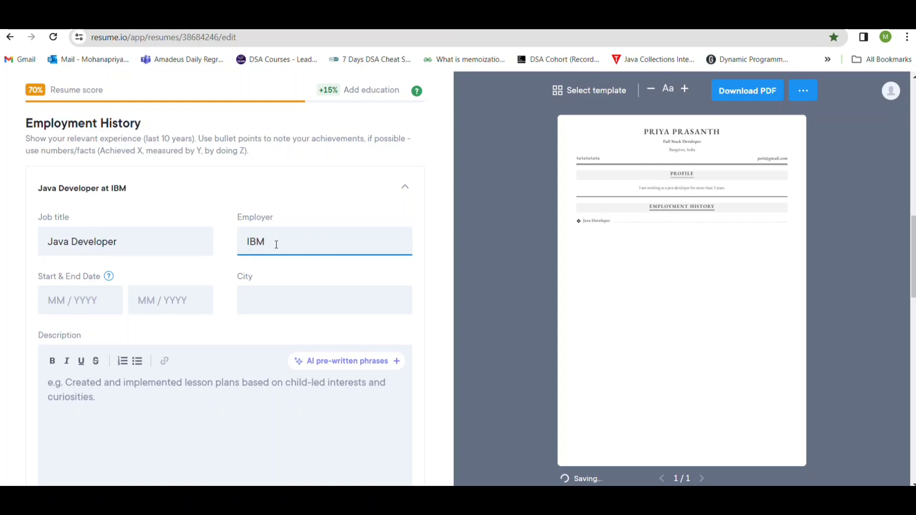
# Set the IBM job's dates to January 2023 through January 2024 and its city to Bangalore.
pyautogui.click(92, 309)
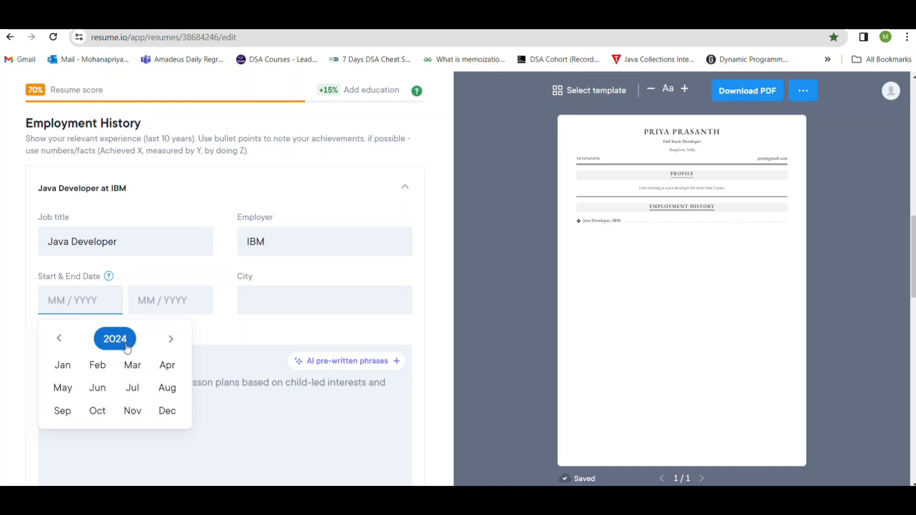
pyautogui.click(65, 343)
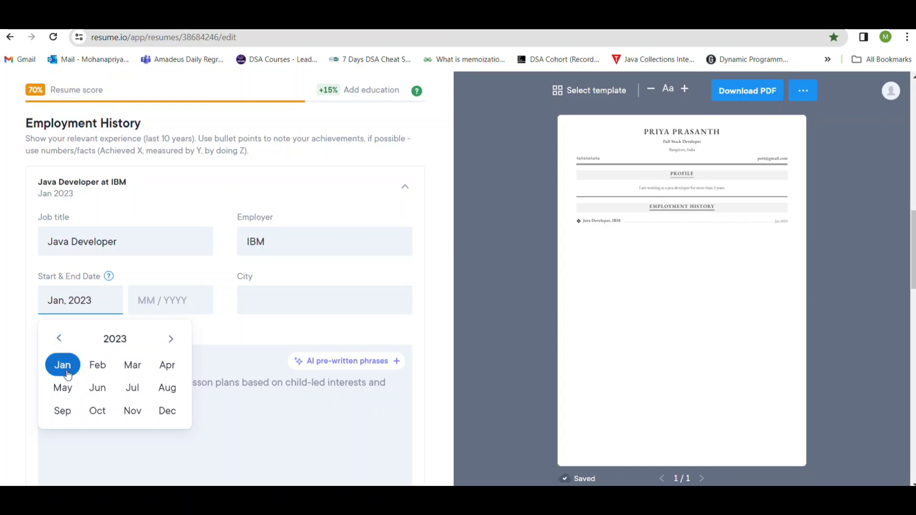
pyautogui.click(147, 300)
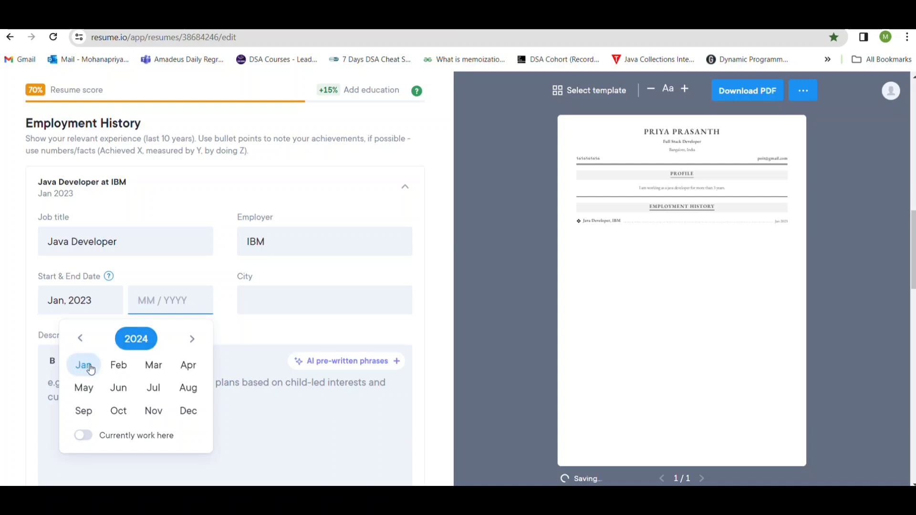
pyautogui.click(89, 368)
pyautogui.click(254, 299)
pyautogui.write('Bangalore')
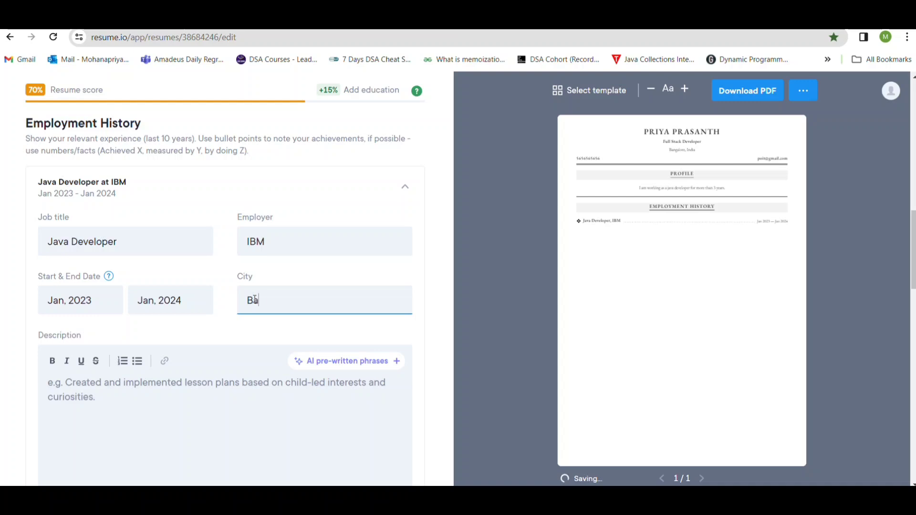
pyautogui.click(206, 346)
# Begin the IBM job's description with the text "I have developed".
pyautogui.scroll(-1, 204, 335)
pyautogui.scroll(-2, 204, 335)
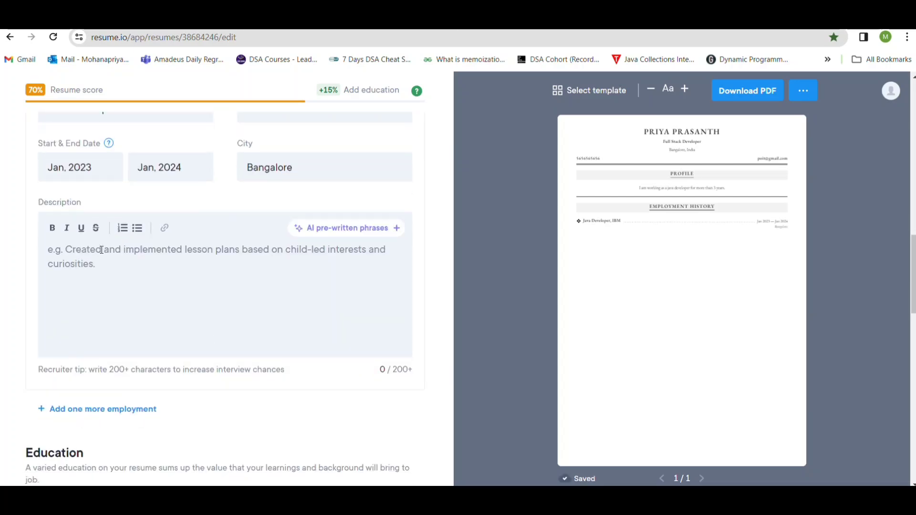
pyautogui.click(101, 250)
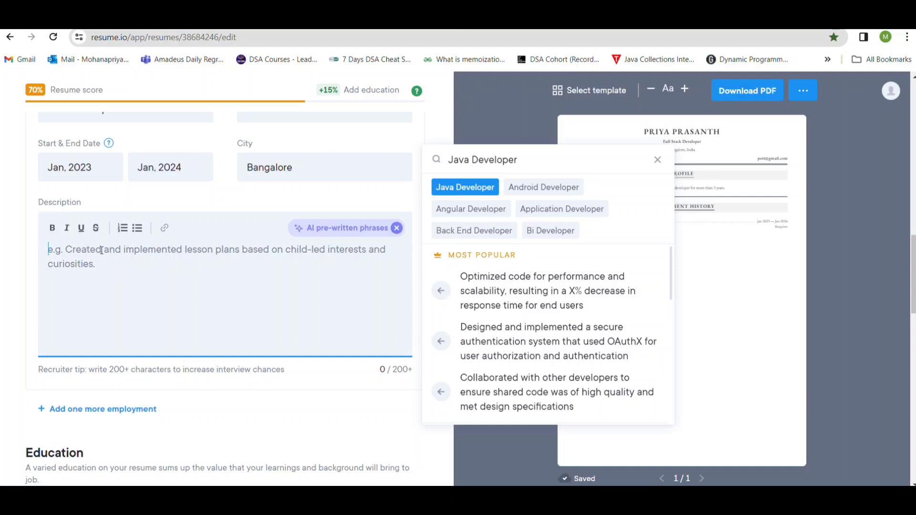
pyautogui.click(74, 256)
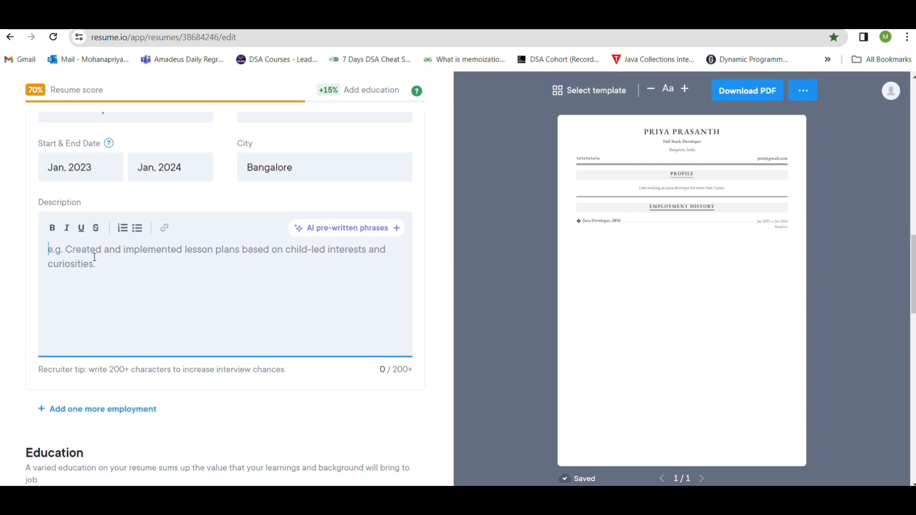
pyautogui.write('I hac')
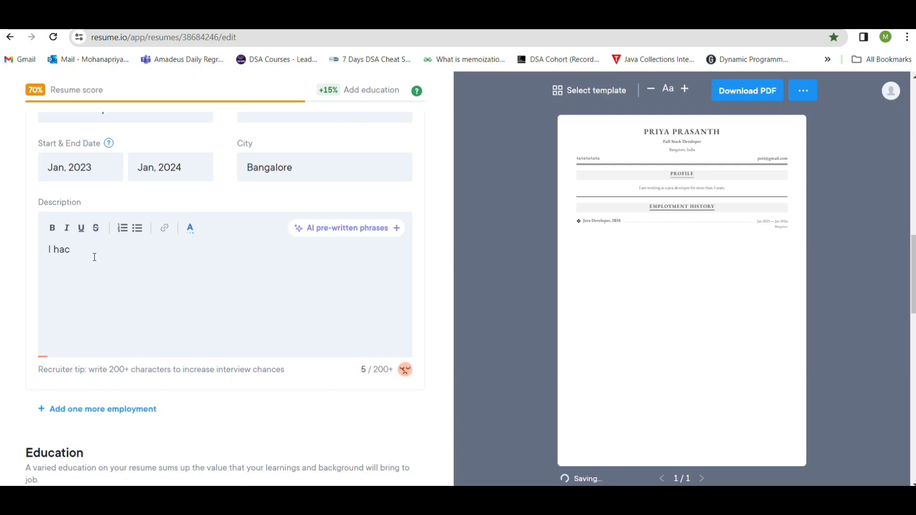
pyautogui.press('BackSpace')
pyautogui.write('ve developer')
pyautogui.press('BackSpace')
pyautogui.write('d')
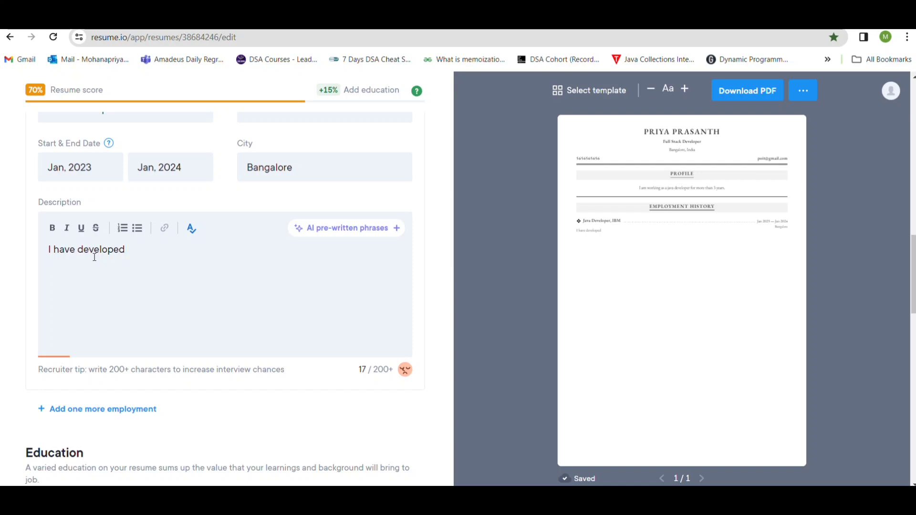
pyautogui.scroll(3, 145, 264)
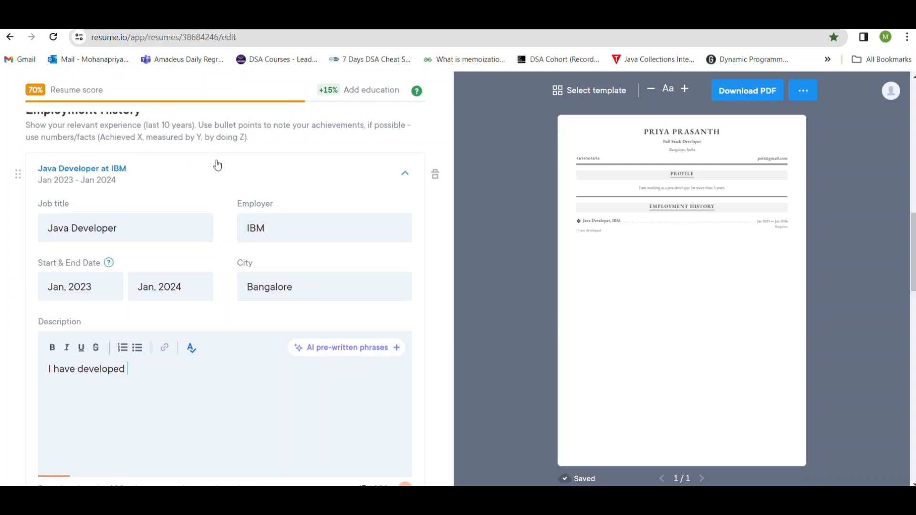
pyautogui.scroll(2, 214, 163)
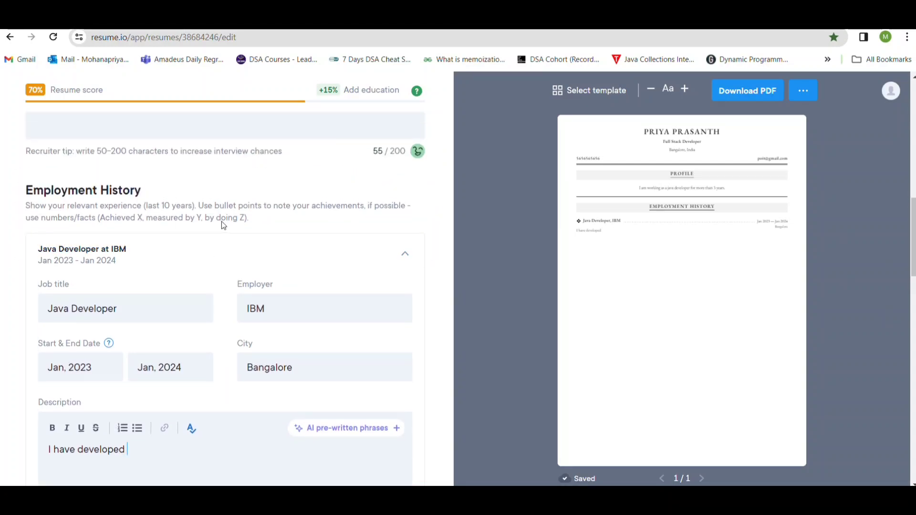
pyautogui.scroll(-5, 222, 221)
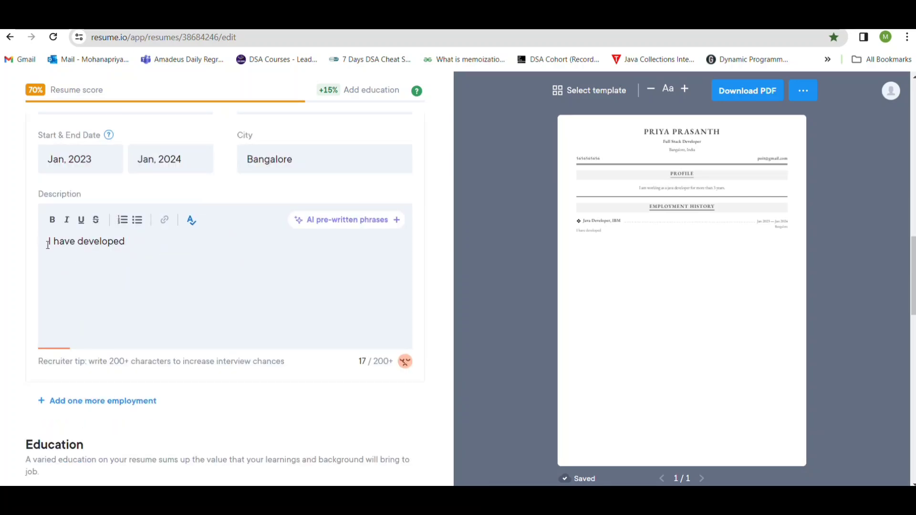
pyautogui.scroll(-5, 123, 255)
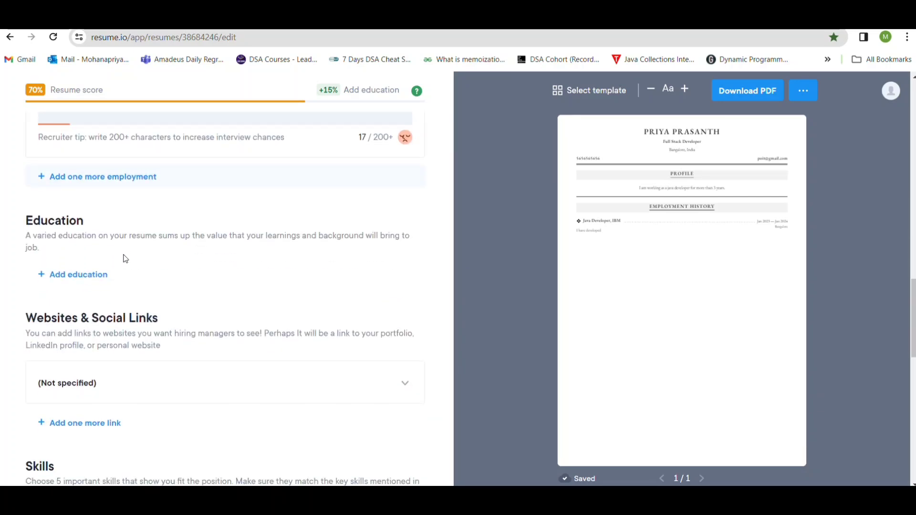
pyautogui.scroll(3, 126, 258)
pyautogui.scroll(4, 223, 173)
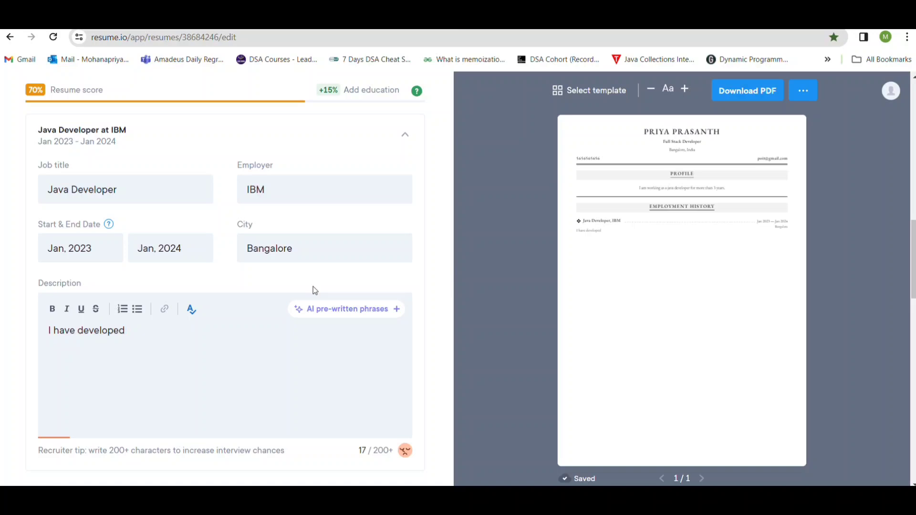
# Add a second, blank employment entry below the IBM job.
pyautogui.scroll(-4, 313, 286)
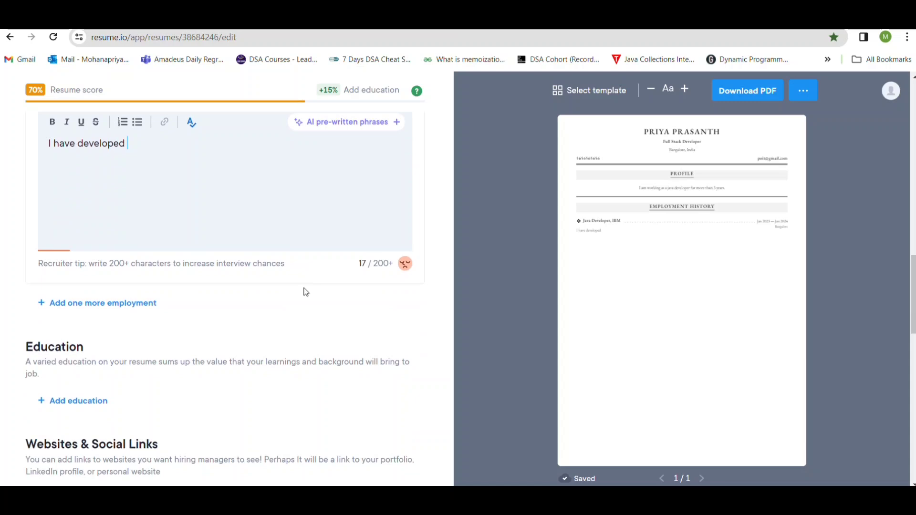
pyautogui.click(111, 308)
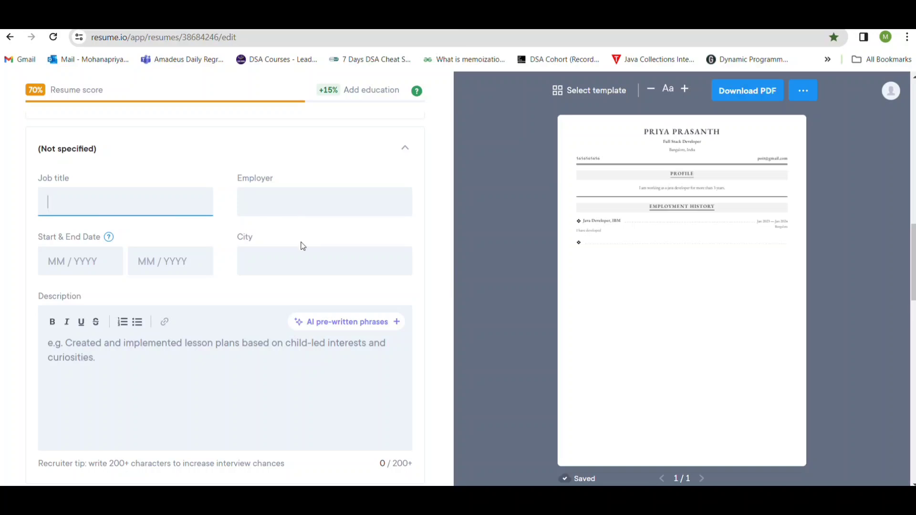
pyautogui.click(85, 269)
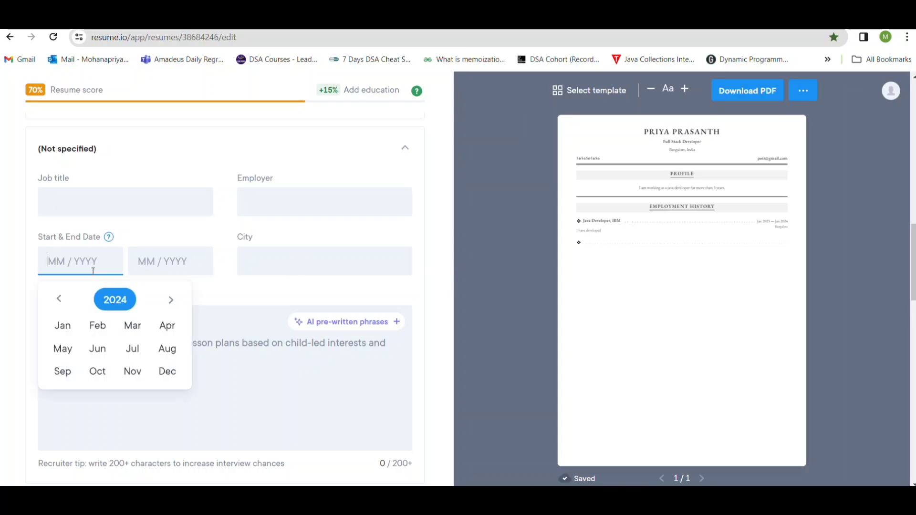
pyautogui.click(161, 263)
pyautogui.click(243, 371)
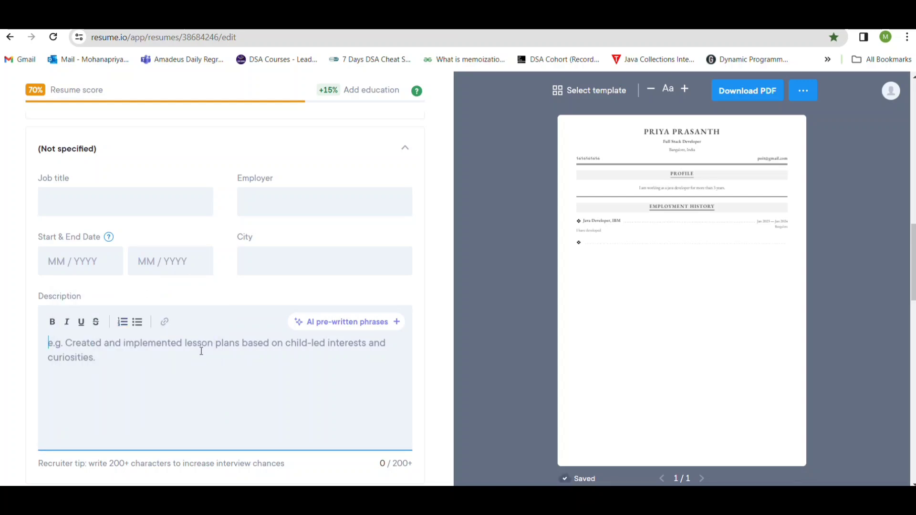
# Add an education entry with the school Anna University and the degree BE.
pyautogui.scroll(-4, 202, 352)
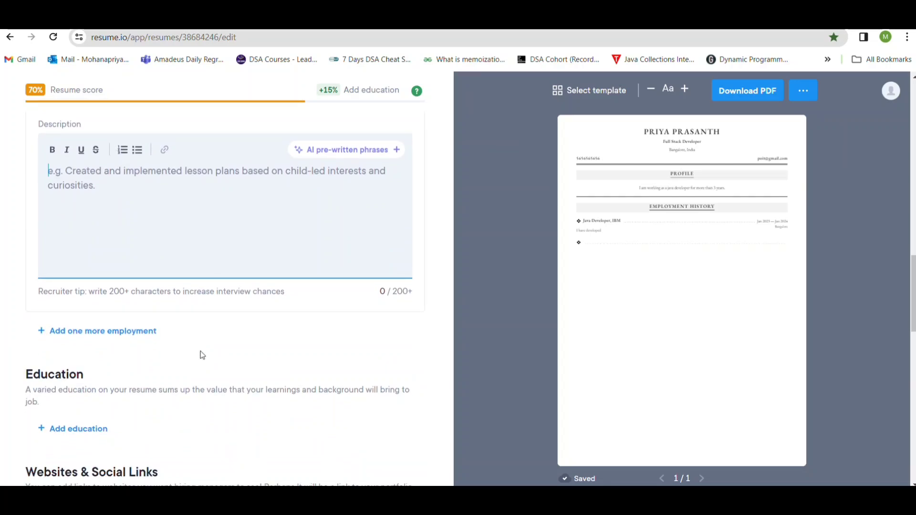
pyautogui.scroll(-1, 190, 313)
pyautogui.click(71, 312)
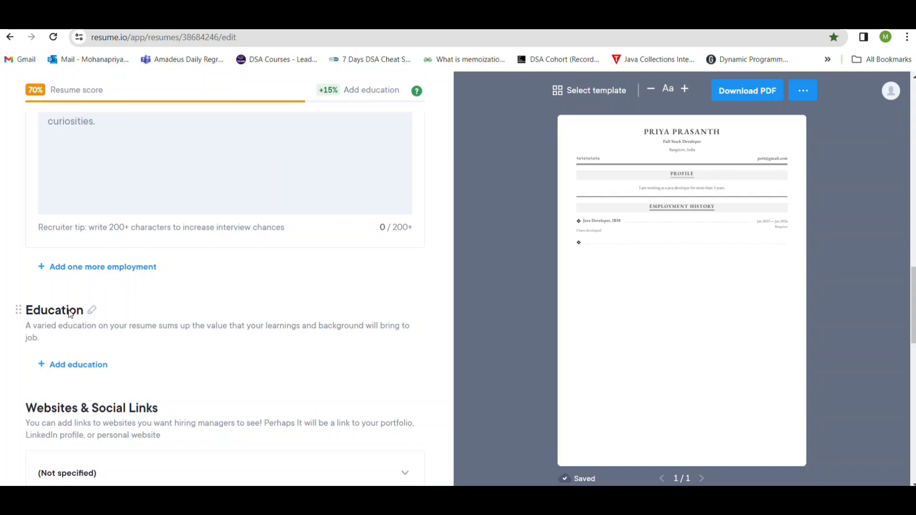
pyautogui.click(90, 364)
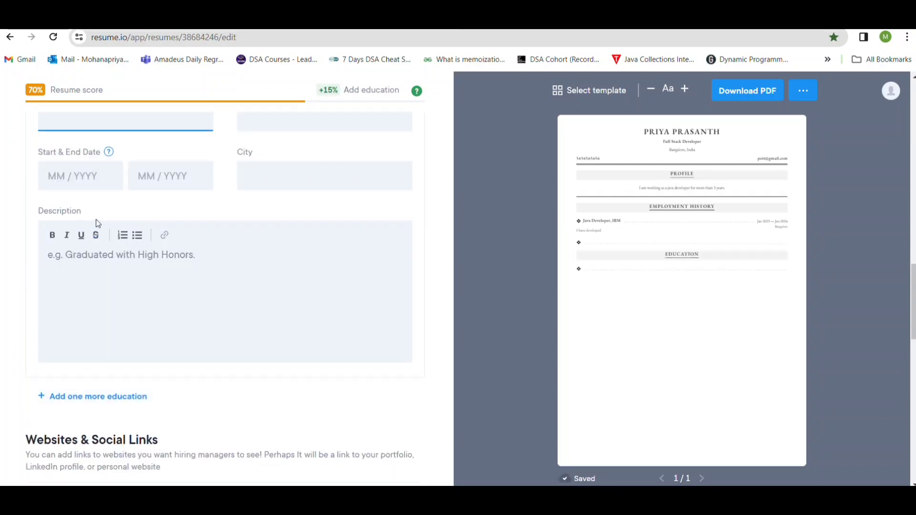
pyautogui.scroll(1, 93, 162)
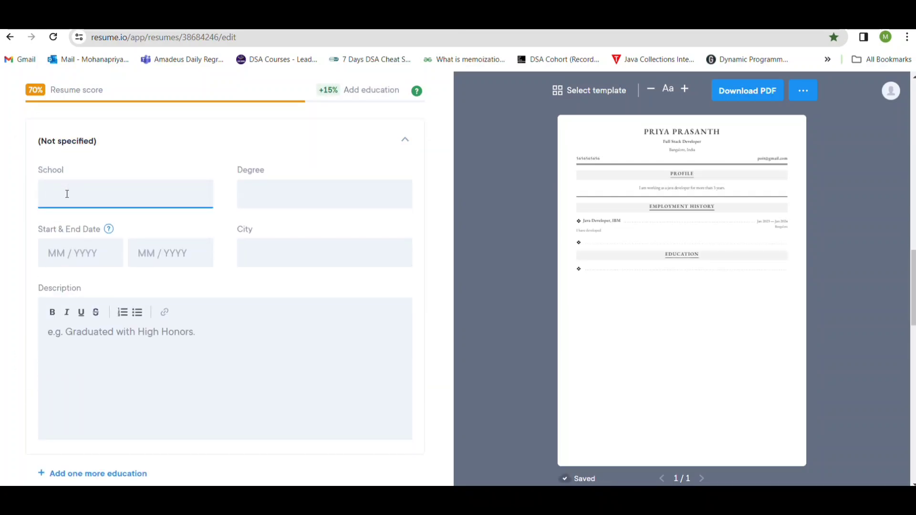
pyautogui.write('Anna Un')
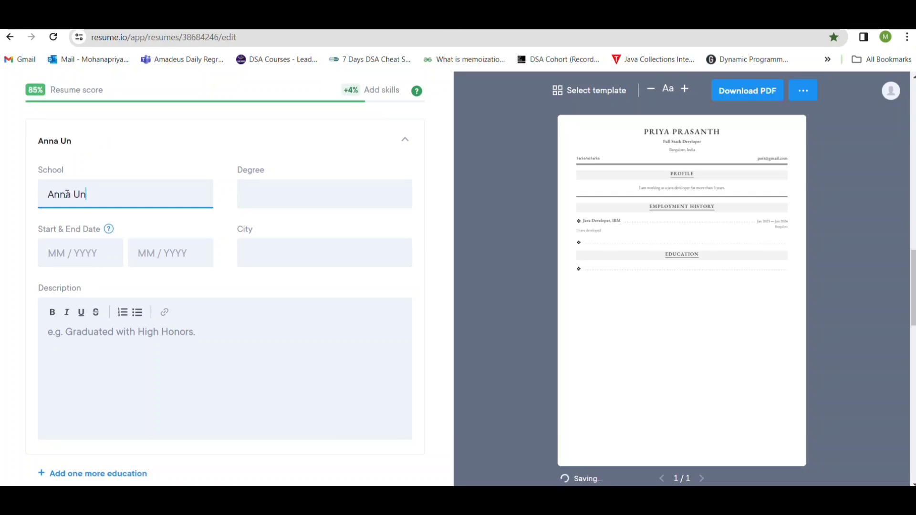
pyautogui.write('iversity')
pyautogui.click(294, 194)
pyautogui.write('BE')
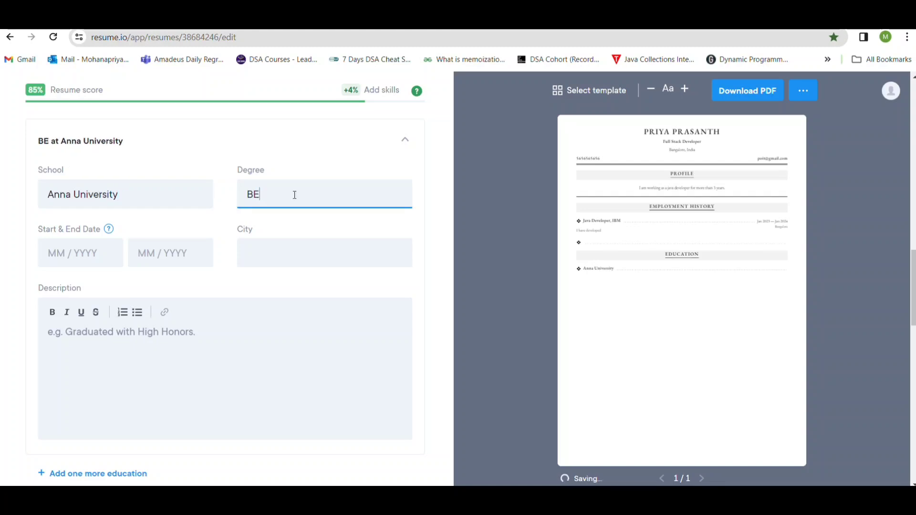
# Set the start date of the Anna University education entry to March 2019.
pyautogui.click(91, 254)
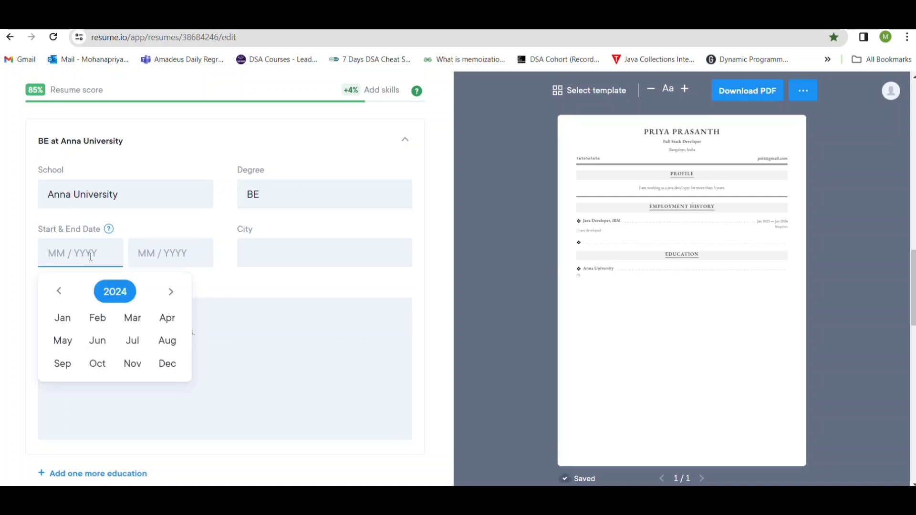
pyautogui.click(59, 291)
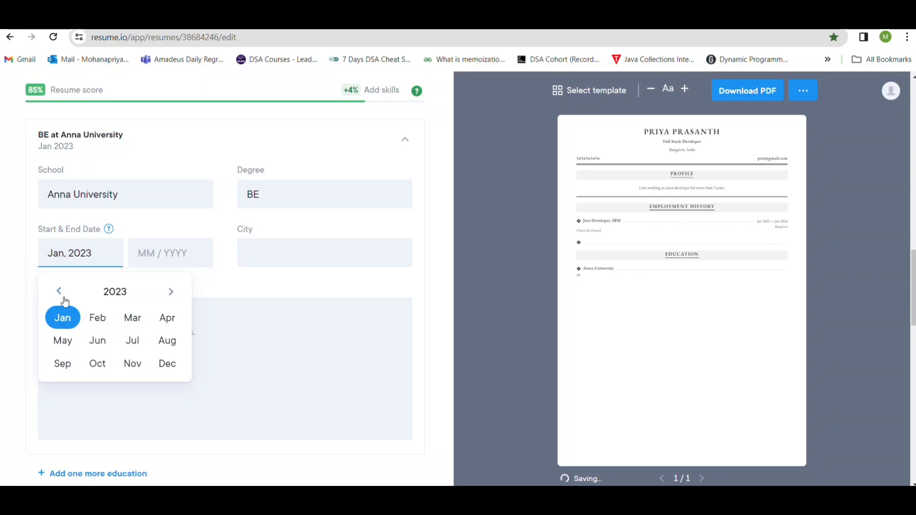
pyautogui.click(56, 295)
pyautogui.click(60, 293)
pyautogui.click(61, 293)
pyautogui.click(60, 293)
pyautogui.click(61, 293)
pyautogui.click(61, 293)
pyautogui.click(171, 293)
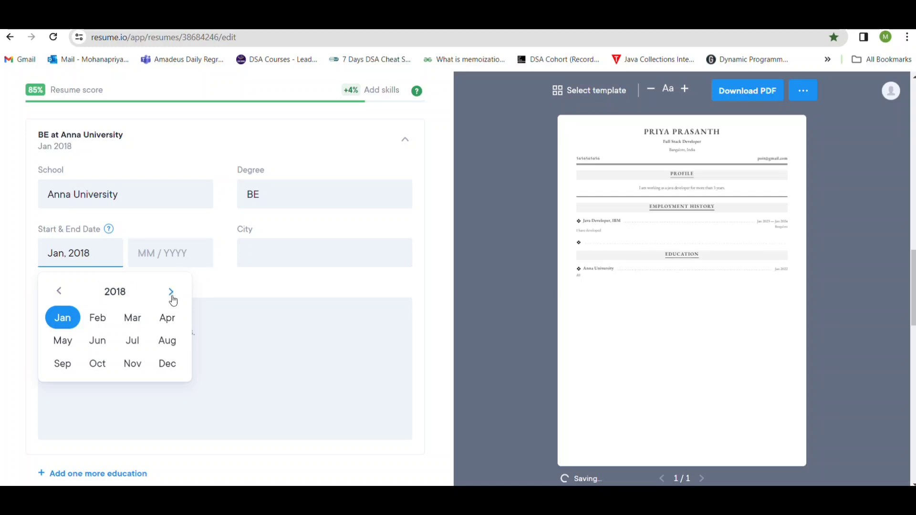
pyautogui.click(172, 293)
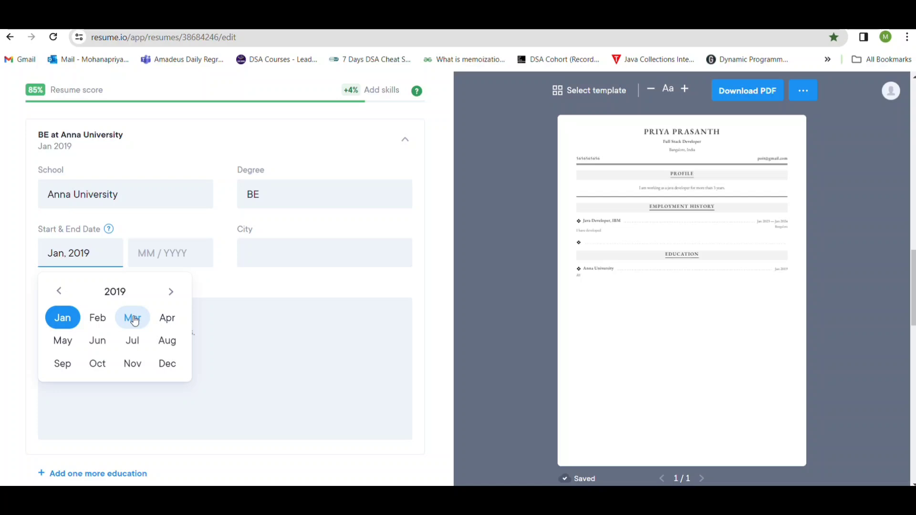
pyautogui.click(135, 321)
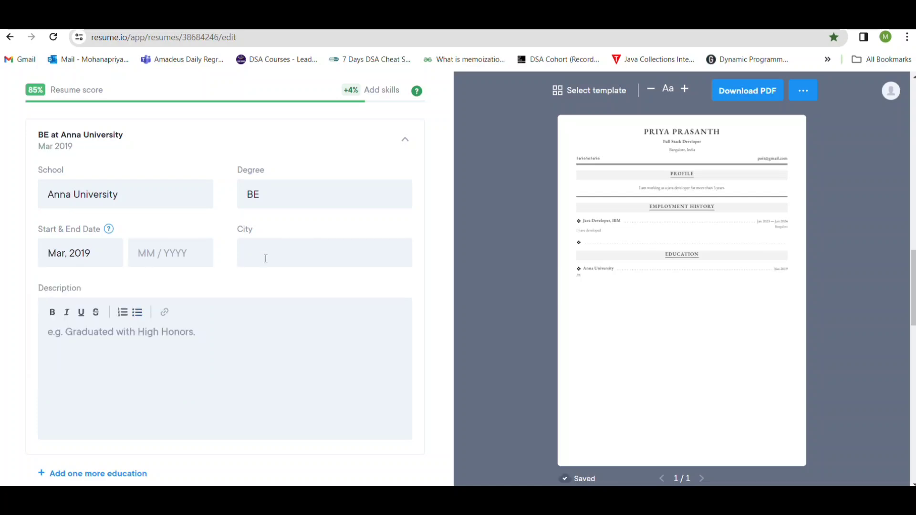
pyautogui.scroll(-1, 154, 366)
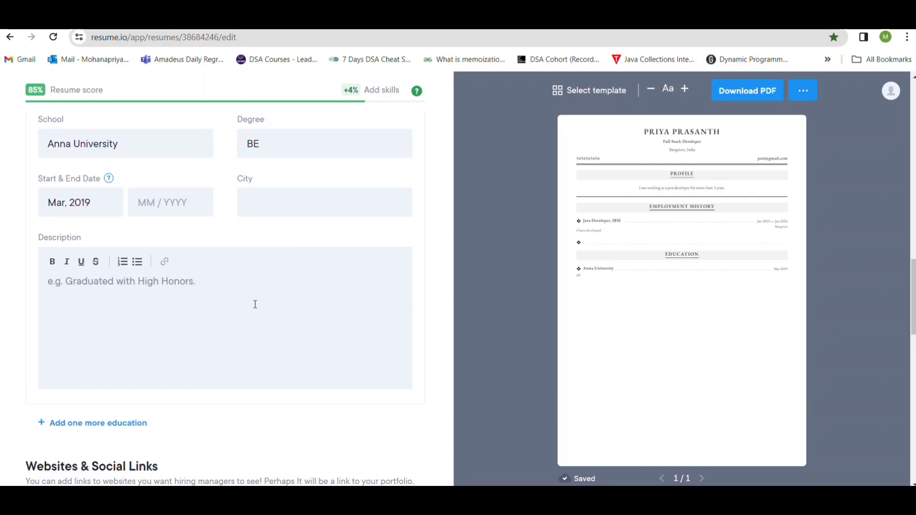
pyautogui.scroll(-2, 255, 304)
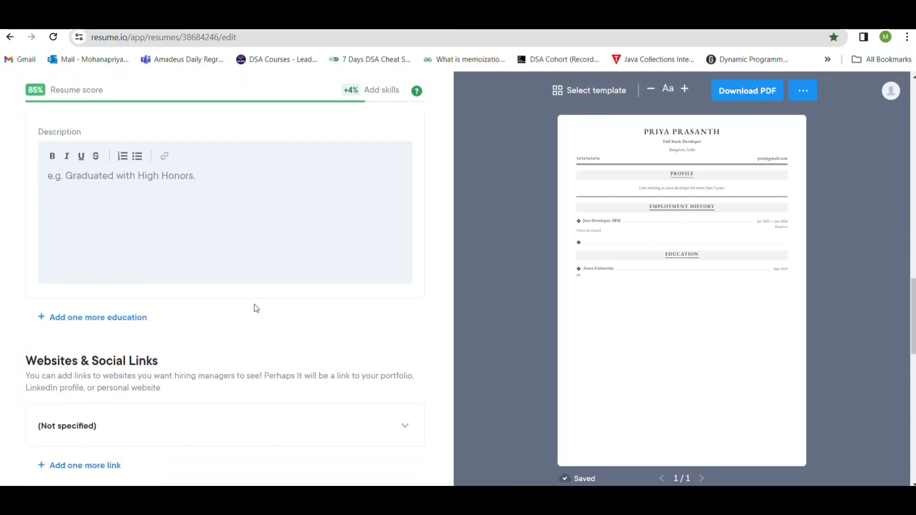
pyautogui.scroll(1, 256, 308)
pyautogui.scroll(4, 256, 308)
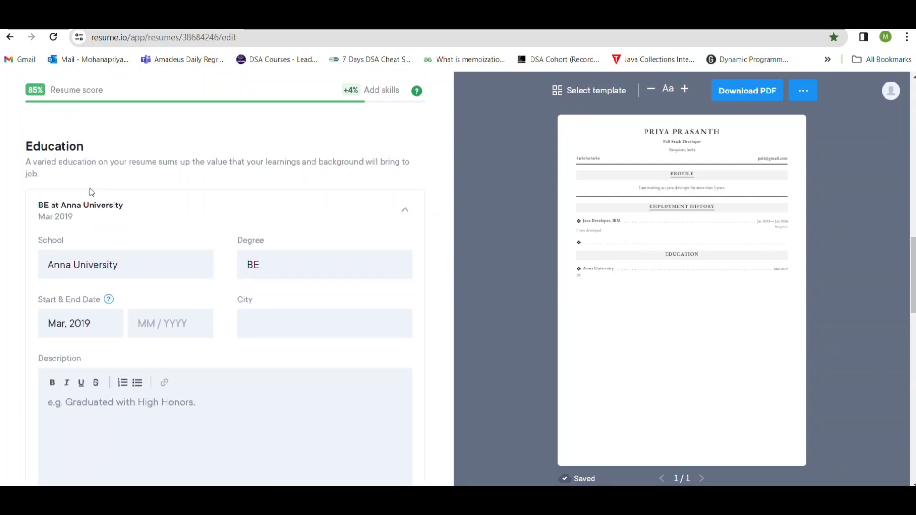
# Add a second, blank education entry below the Anna University one.
pyautogui.scroll(-3, 313, 301)
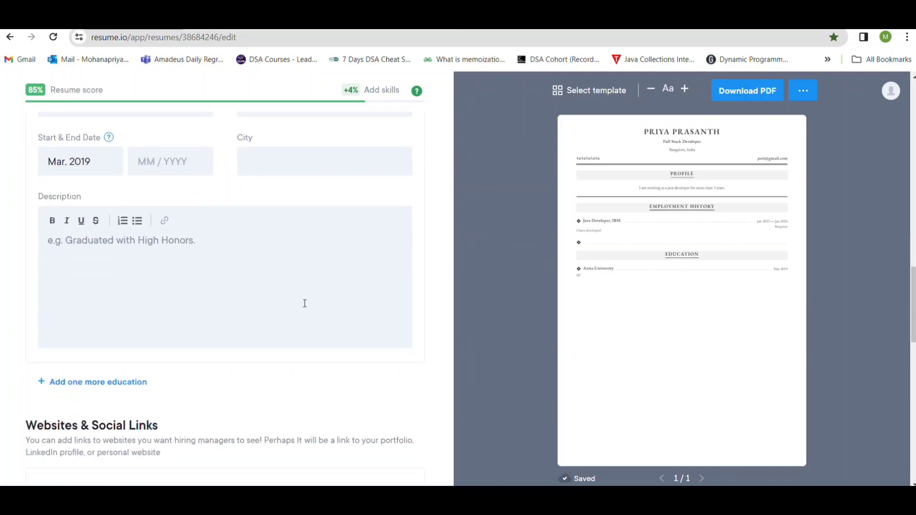
pyautogui.click(140, 381)
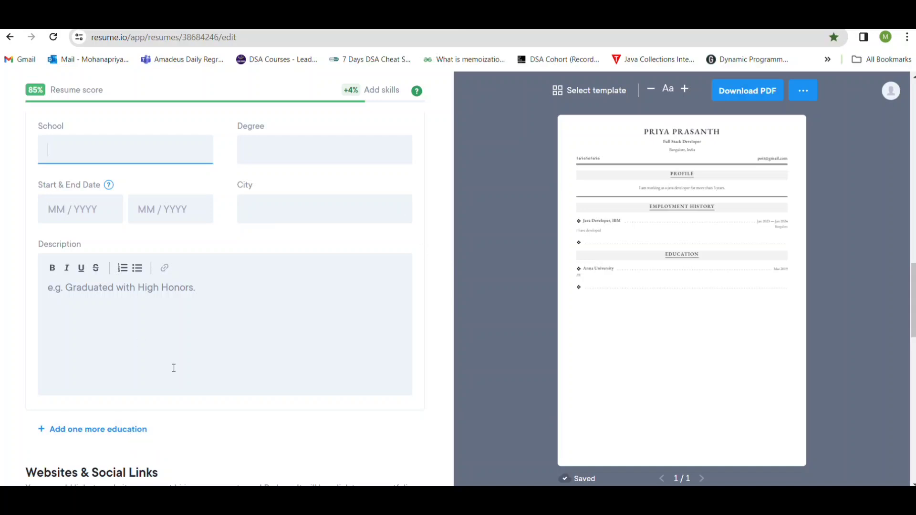
pyautogui.scroll(-5, 193, 303)
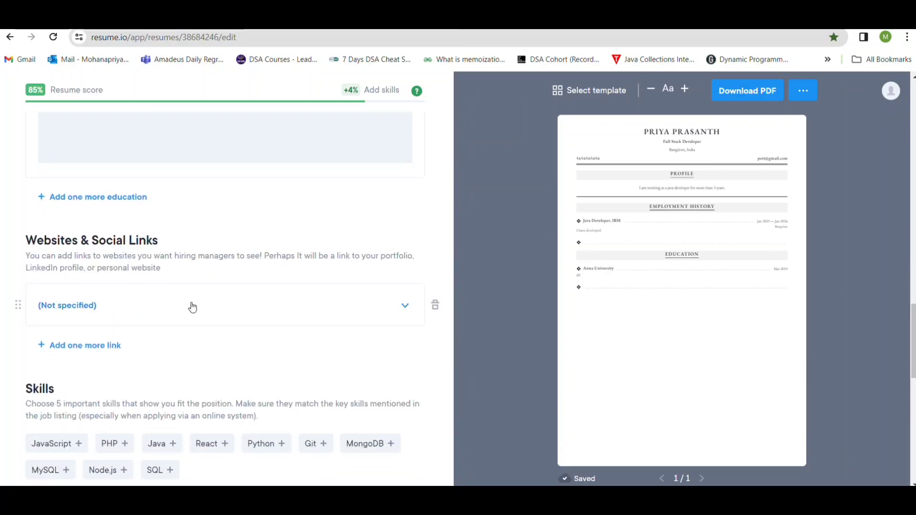
# Add a second, blank link entry under Websites & Social Links.
pyautogui.click(107, 346)
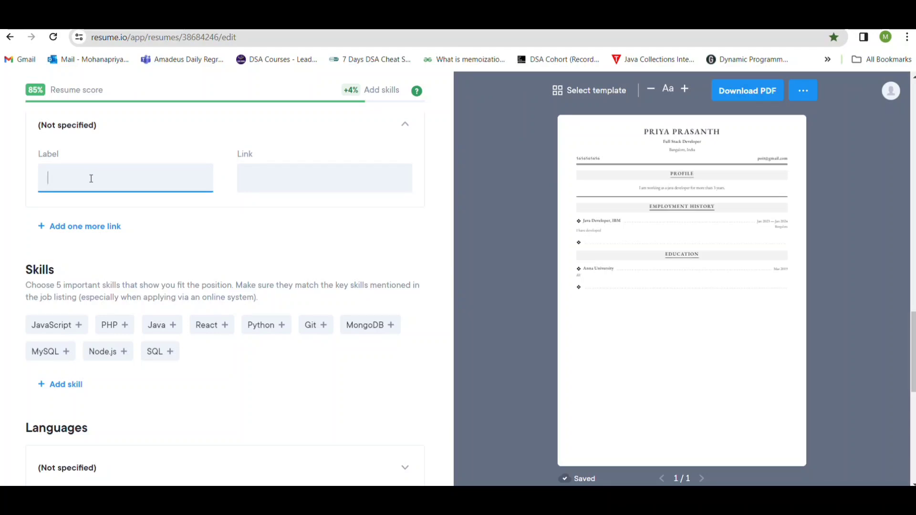
pyautogui.click(296, 180)
pyautogui.click(150, 179)
pyautogui.scroll(2, 150, 179)
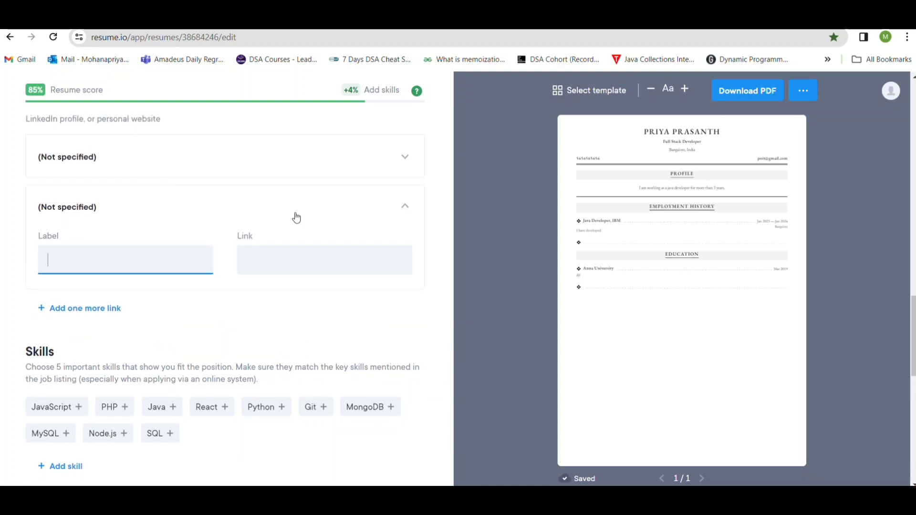
pyautogui.click(335, 261)
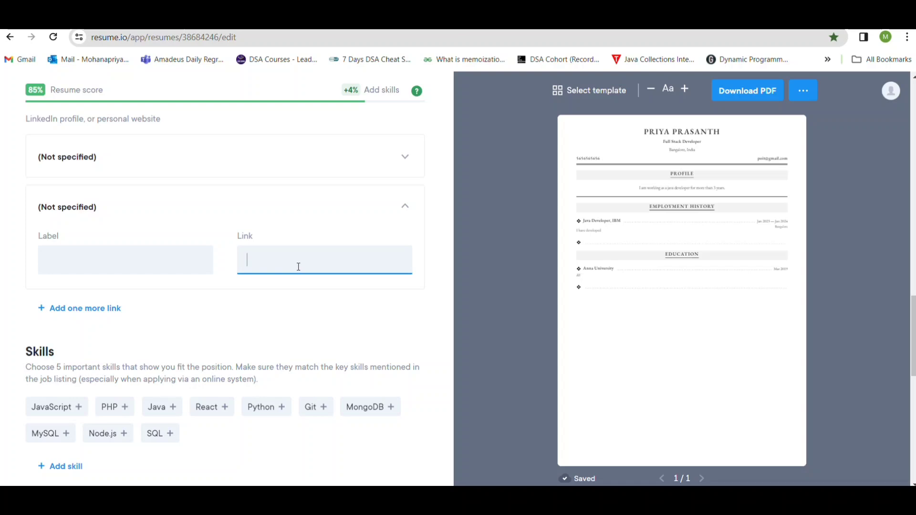
# Add the suggested skills React, Java, PHP and JavaScript to the Skills section.
pyautogui.scroll(-3, 298, 267)
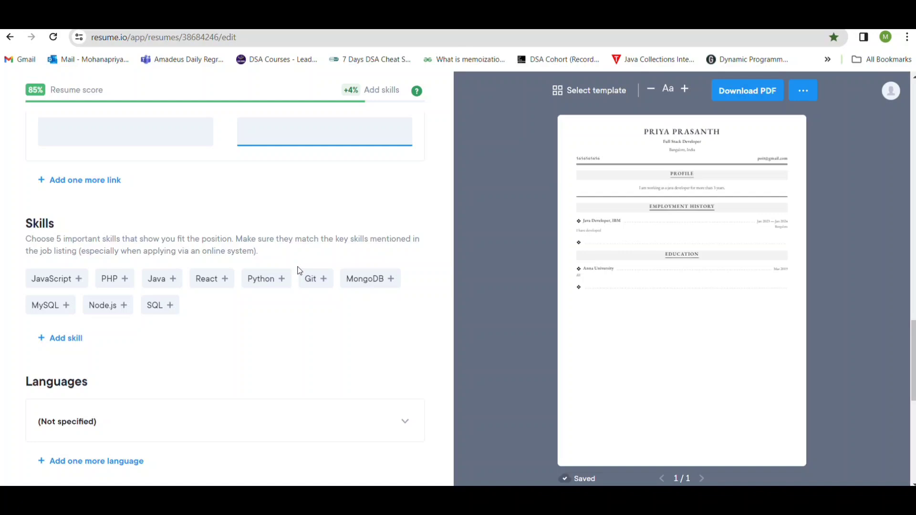
pyautogui.scroll(-1, 172, 360)
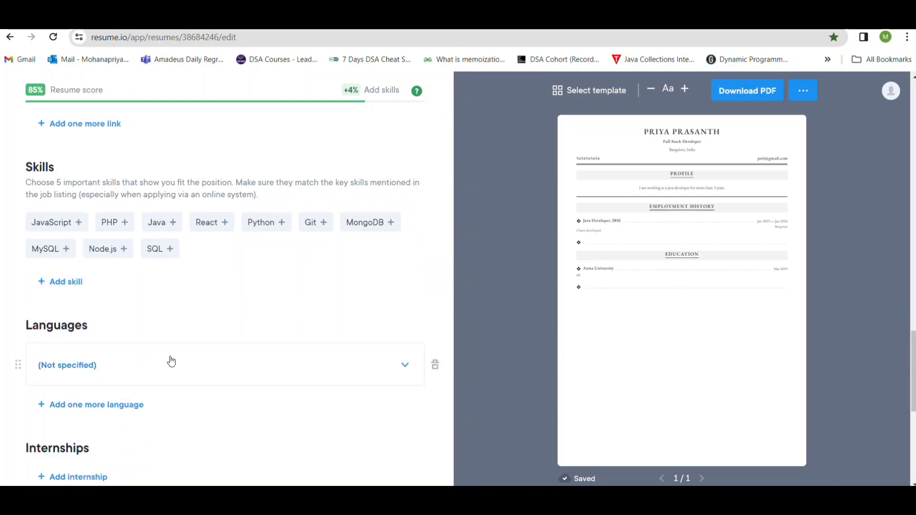
pyautogui.click(215, 232)
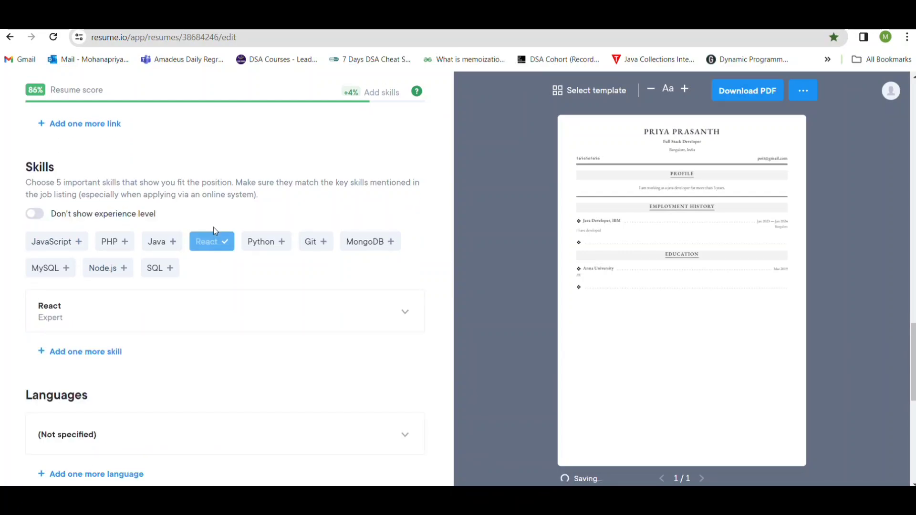
pyautogui.click(155, 241)
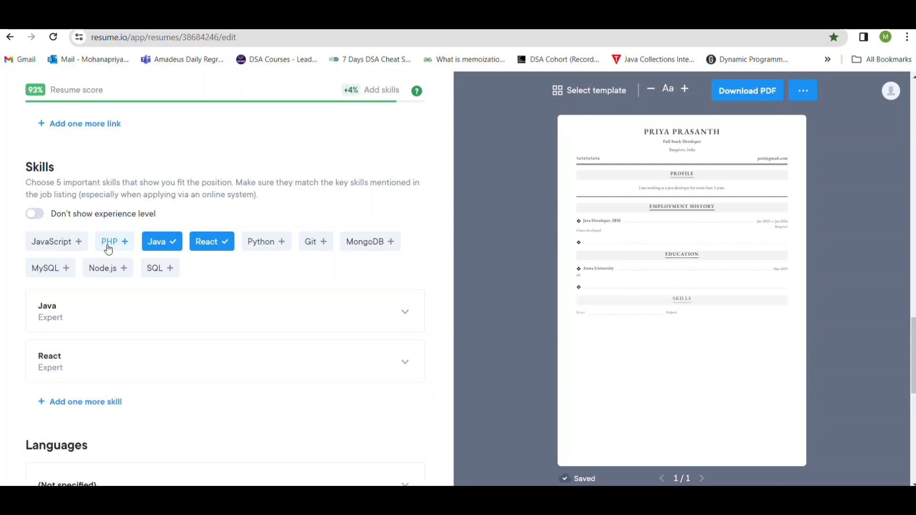
pyautogui.click(112, 244)
pyautogui.click(57, 244)
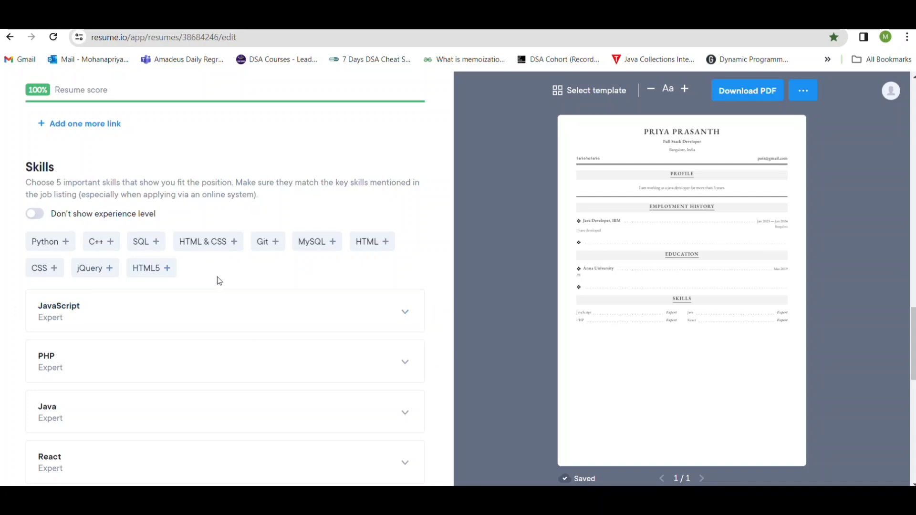
# Add a blank internship entry to the Internships section.
pyautogui.scroll(-6, 141, 331)
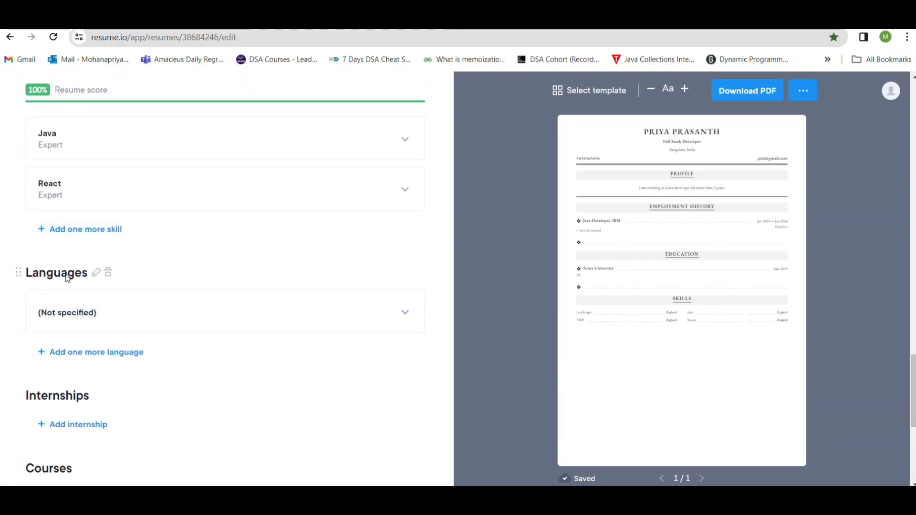
pyautogui.scroll(-1, 207, 303)
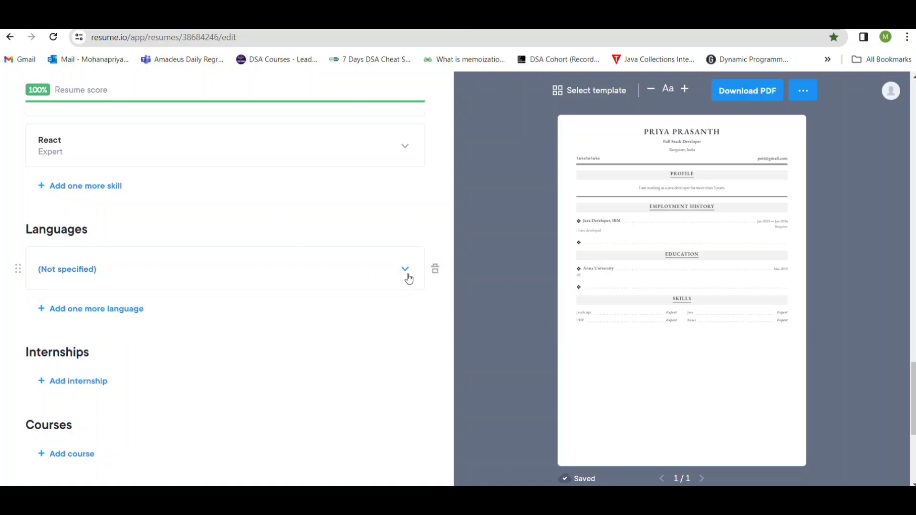
pyautogui.click(95, 382)
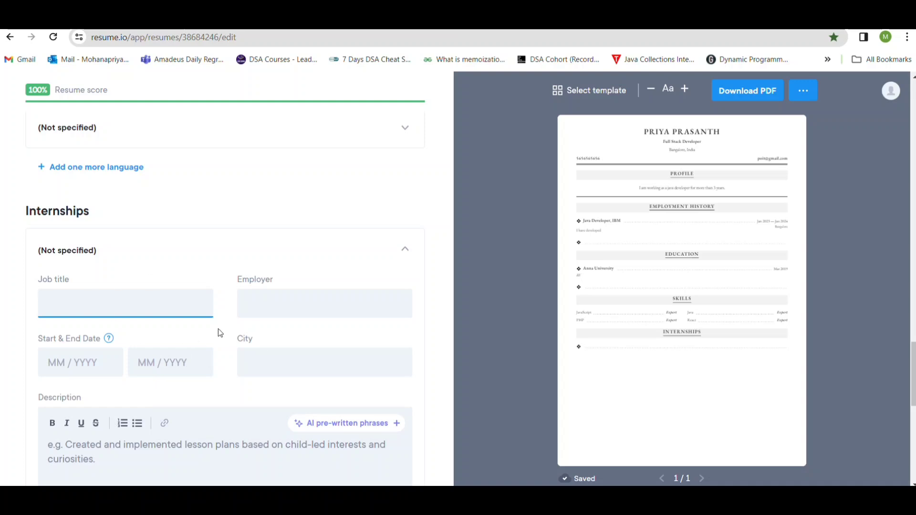
# Add a blank course entry to the Courses section.
pyautogui.scroll(-2, 220, 333)
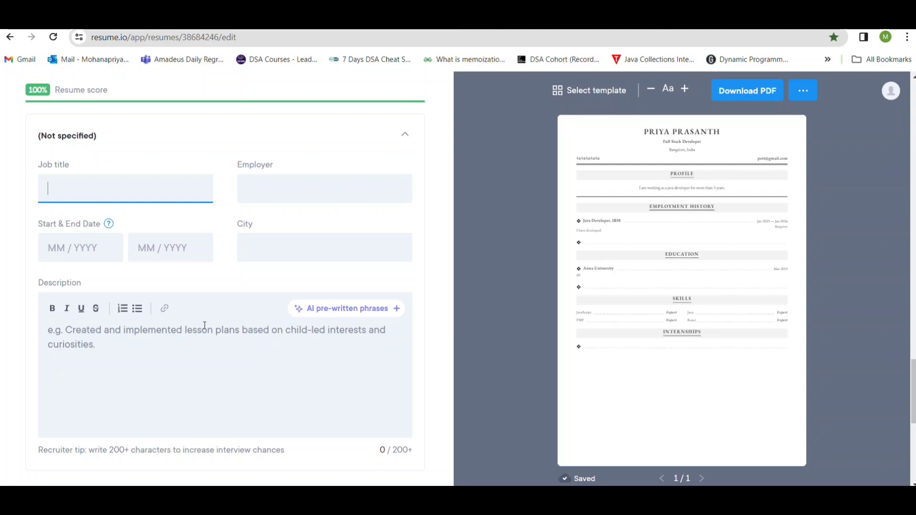
pyautogui.scroll(-3, 223, 325)
pyautogui.scroll(-2, 222, 327)
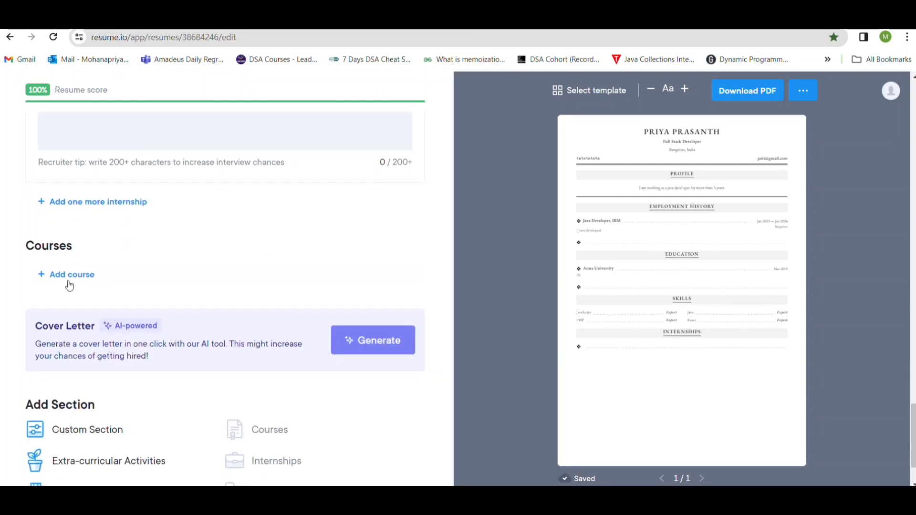
pyautogui.click(67, 276)
pyautogui.scroll(2, 181, 231)
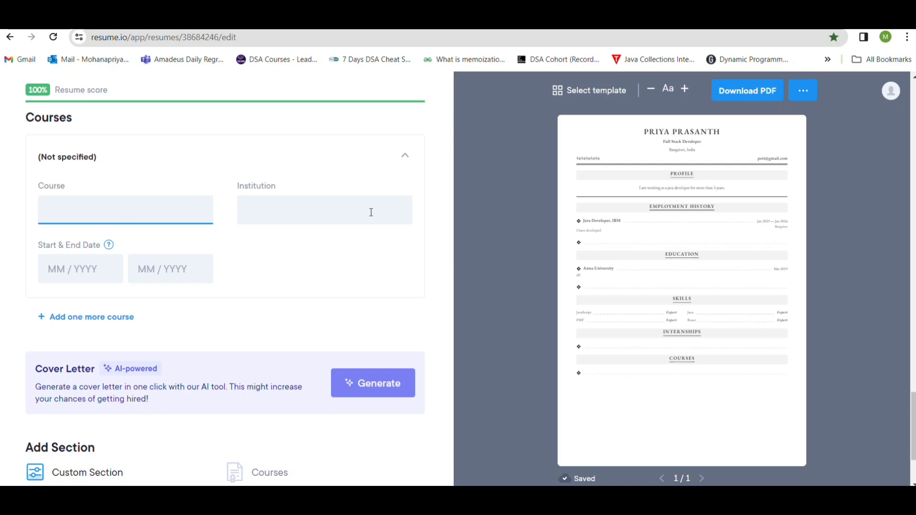
# Review the additional section options and the filled-in employment, education, link and skill entries against the resume preview.
pyautogui.scroll(-3, 260, 239)
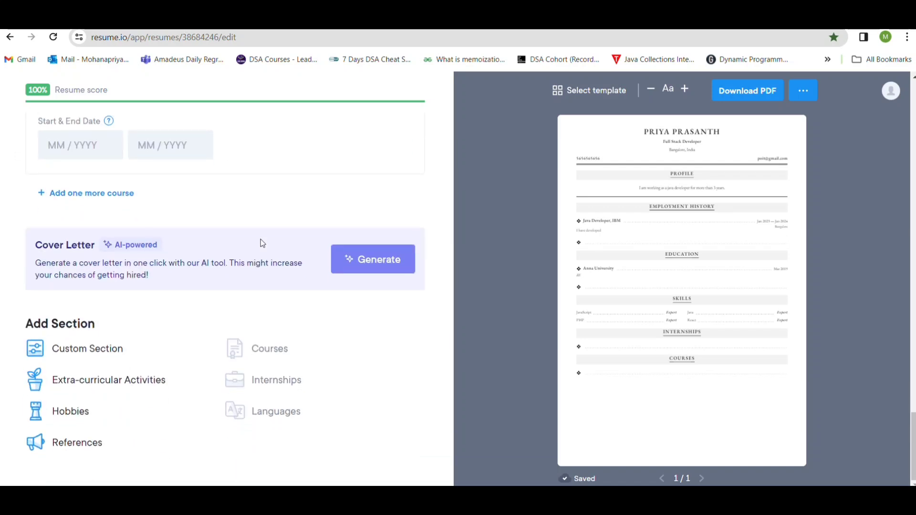
pyautogui.scroll(12, 319, 159)
pyautogui.scroll(5, 320, 165)
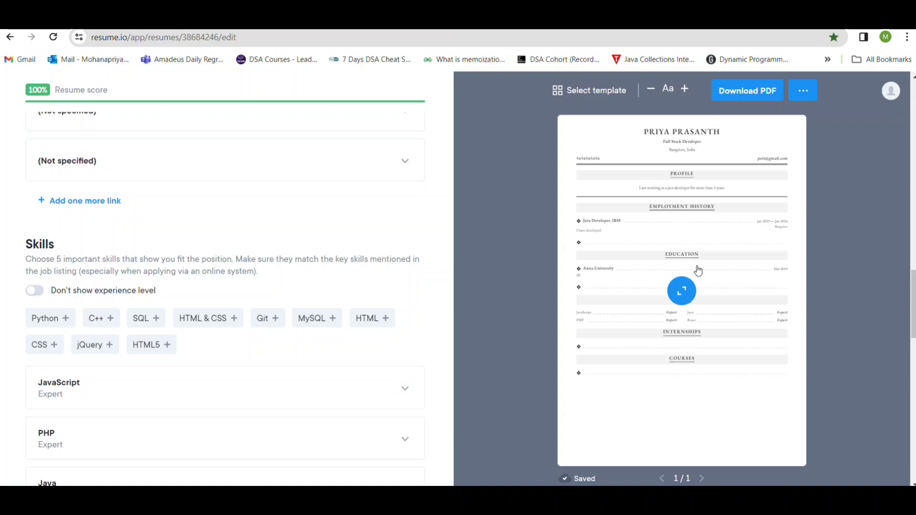
pyautogui.scroll(4, 374, 196)
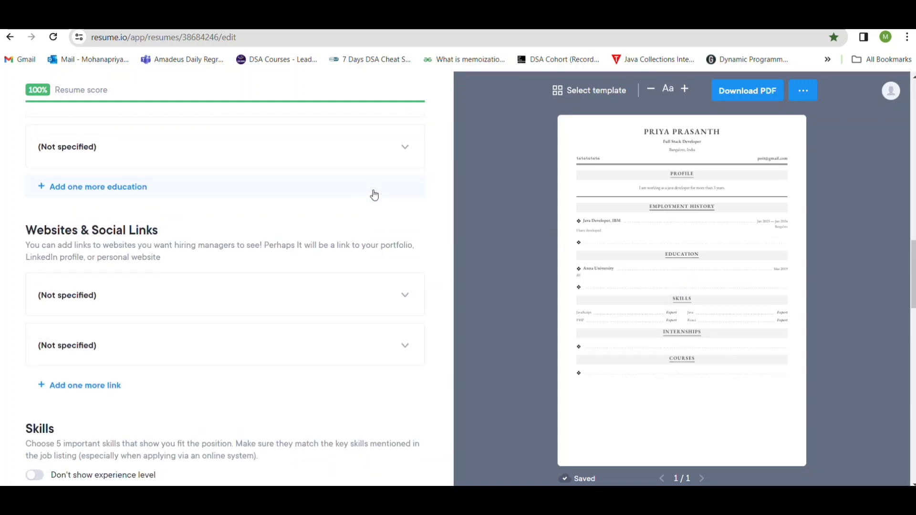
pyautogui.scroll(5, 374, 196)
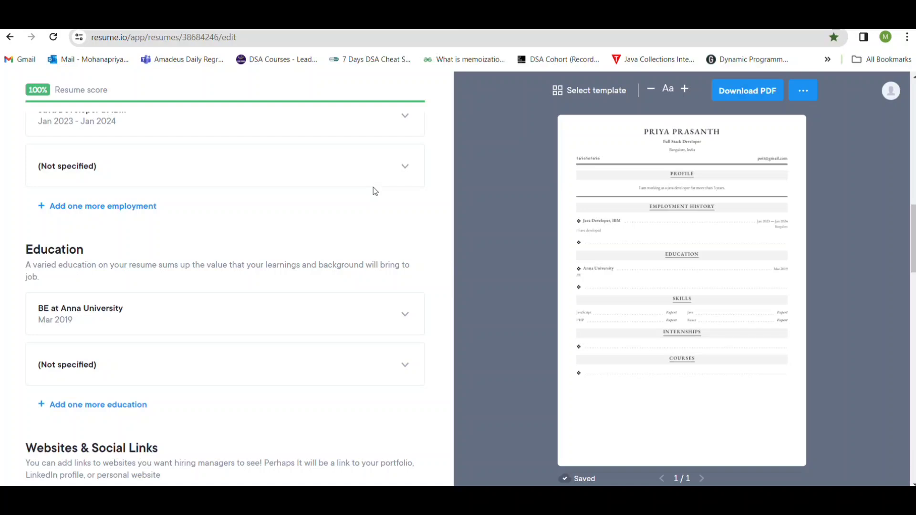
pyautogui.scroll(-2, 486, 258)
pyautogui.scroll(-5, 485, 258)
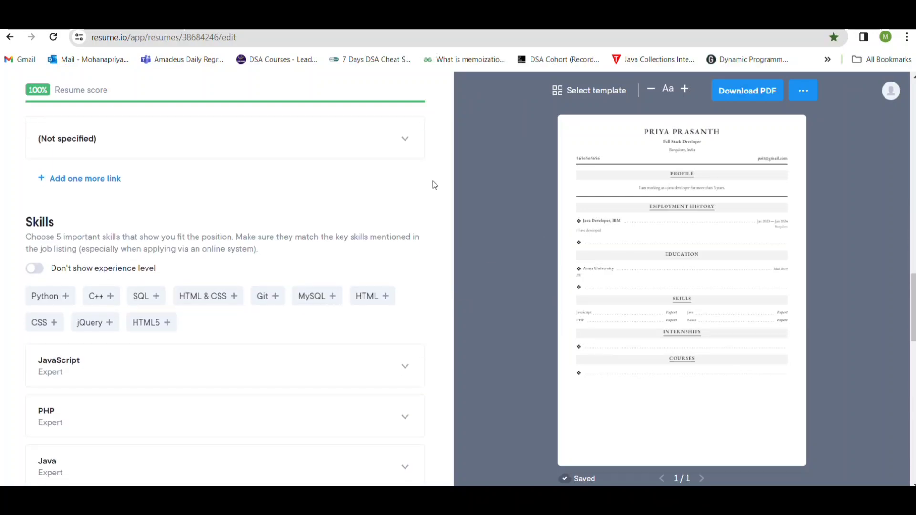
pyautogui.moveTo(671, 268)
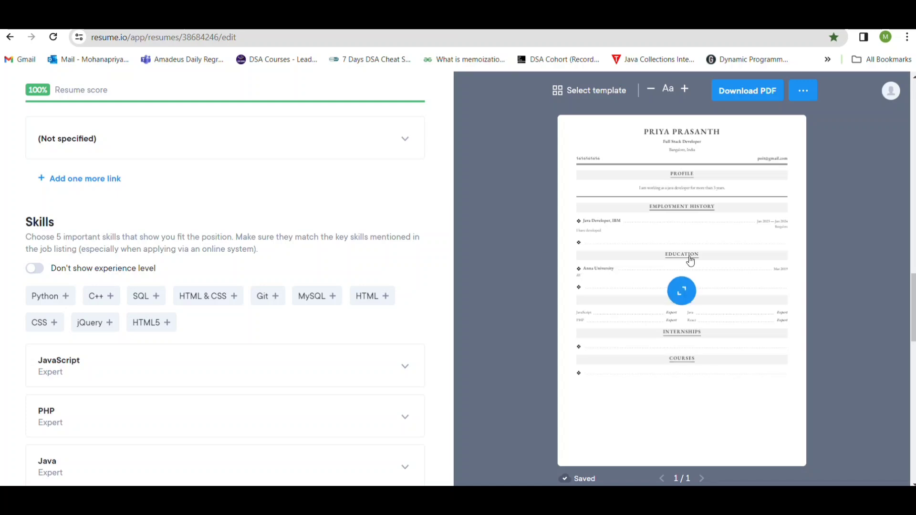